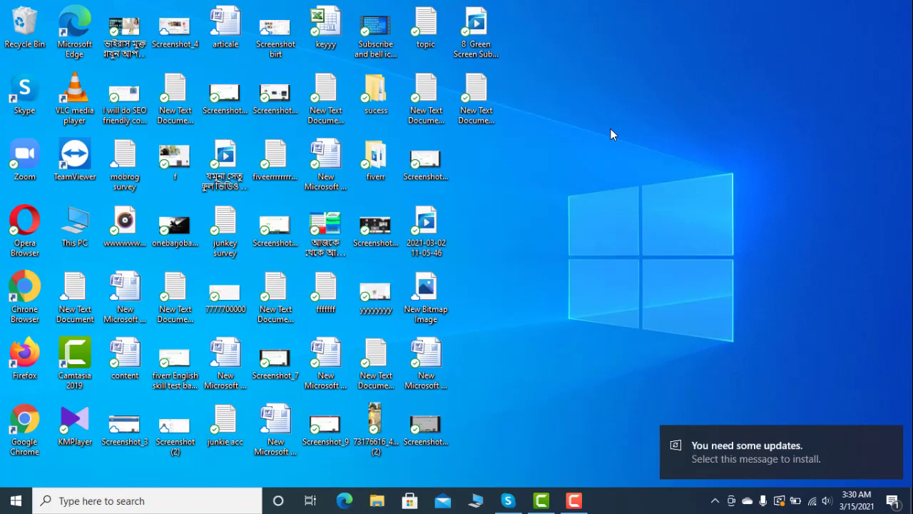
Step: Refresh the desktop several times in a row
right_click(611, 134)
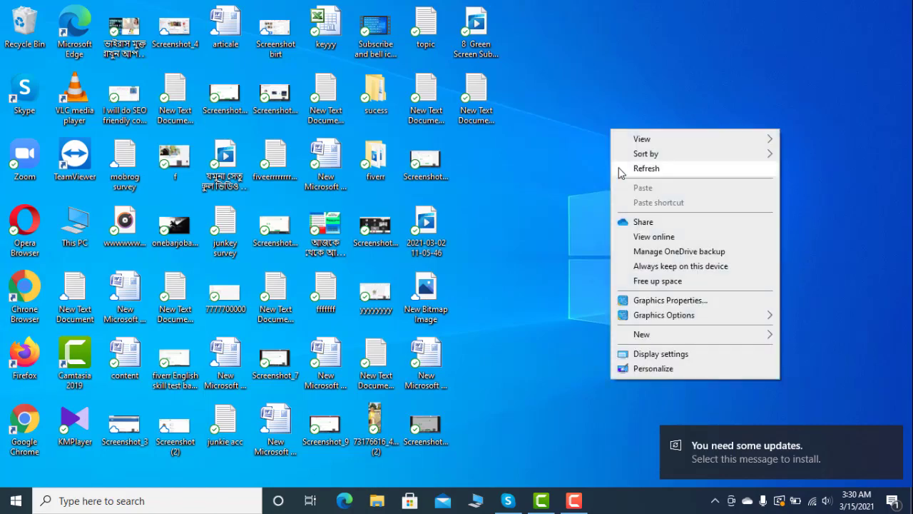
click(620, 169)
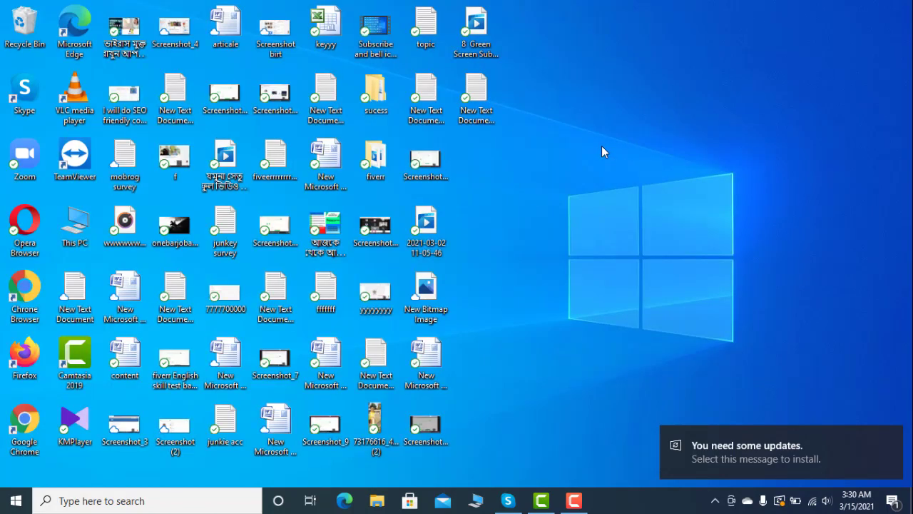
right_click(601, 146)
click(620, 187)
right_click(590, 136)
click(612, 175)
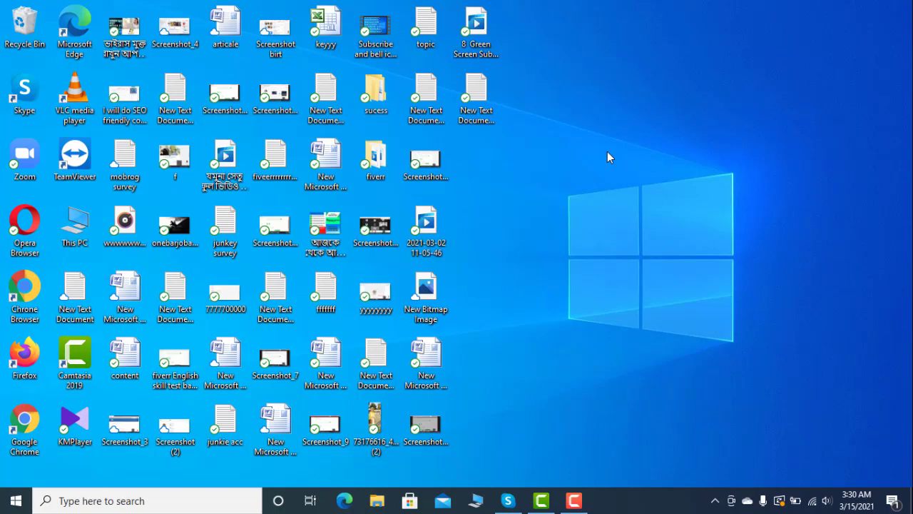
right_click(594, 138)
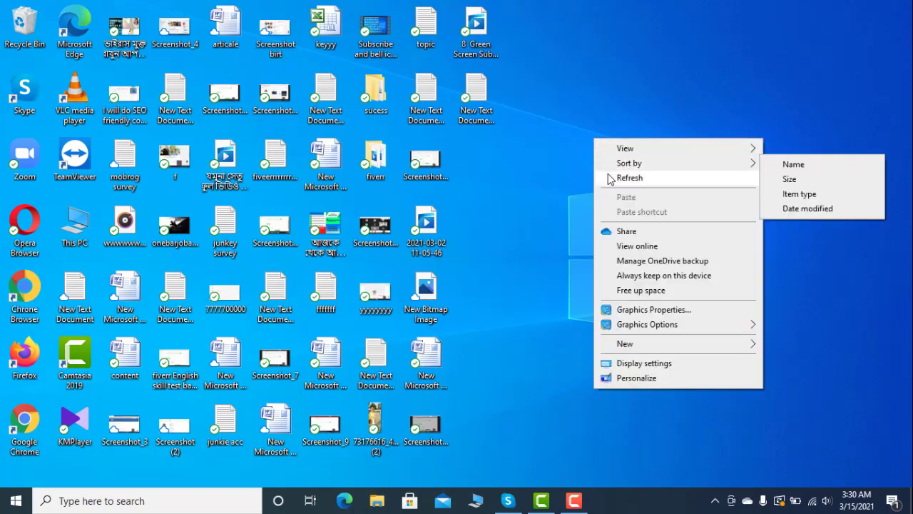
click(611, 178)
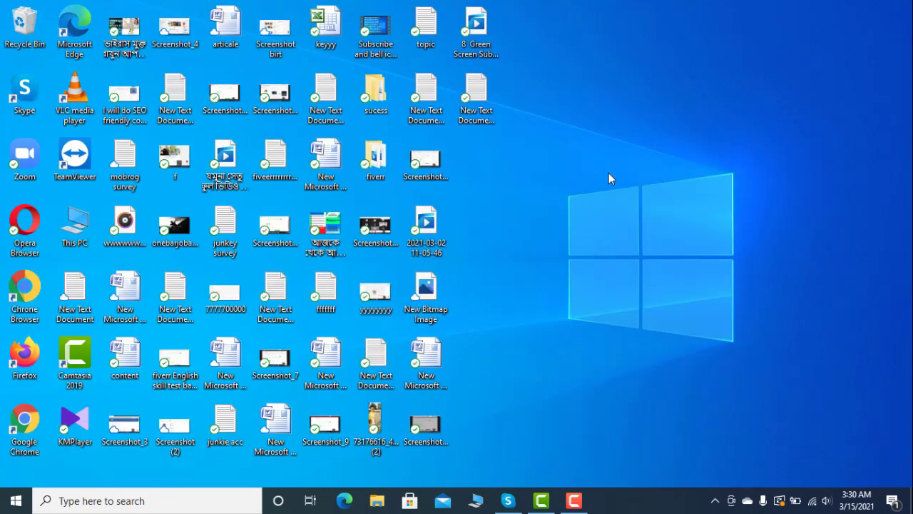
right_click(599, 145)
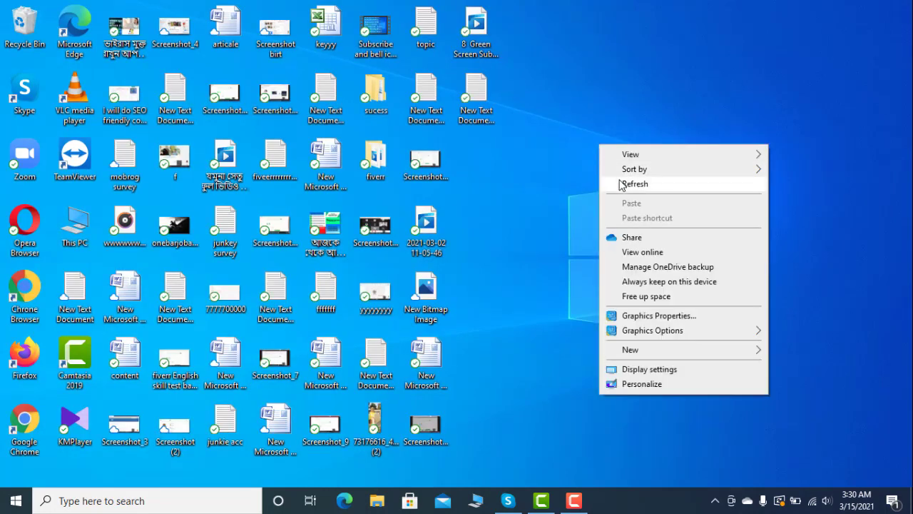
click(621, 184)
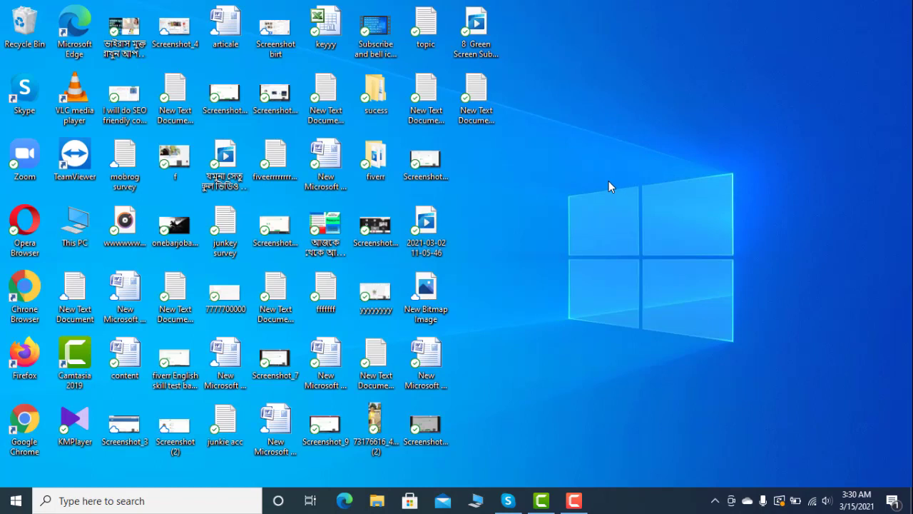
Step: Open Computer Management for this PC in a maximized window and show Disk Management
right_click(90, 228)
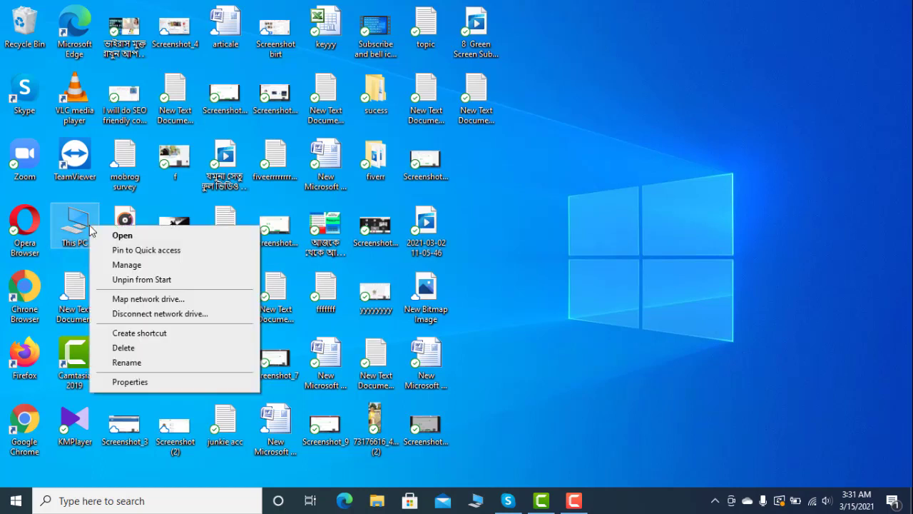
click(128, 266)
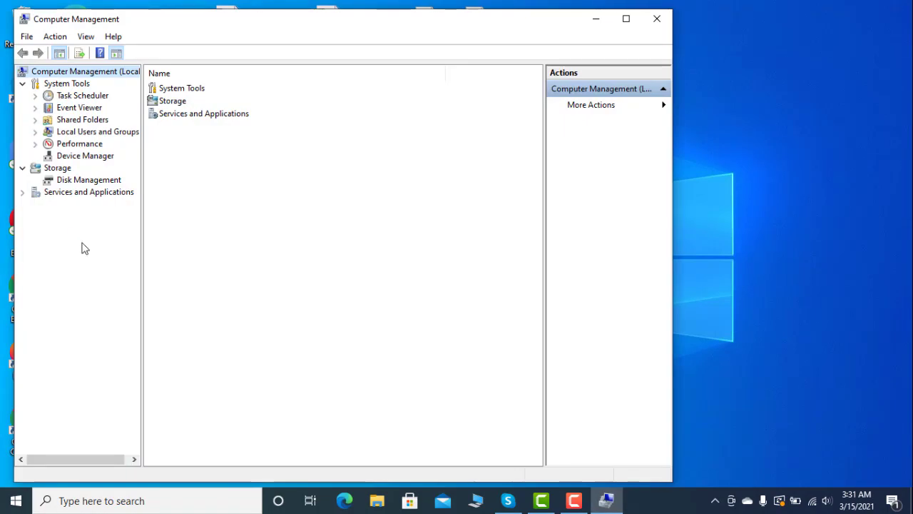
click(626, 19)
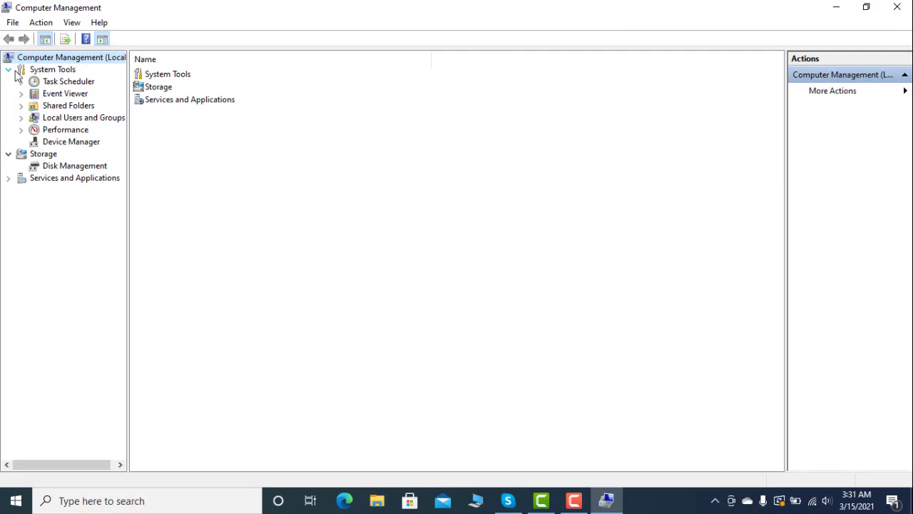
click(83, 168)
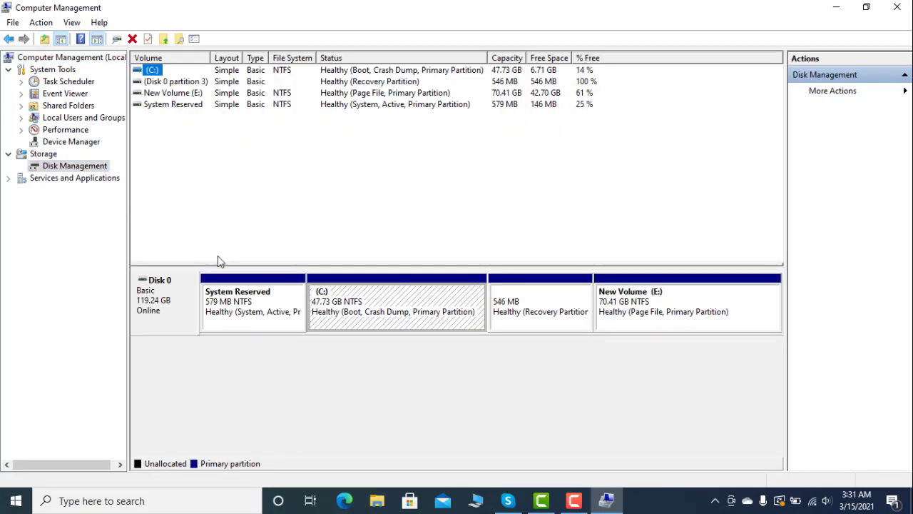
Step: Run Disk Cleanup from the C: drive's properties, permanently delete the preselected file categories, and close the properties
right_click(376, 305)
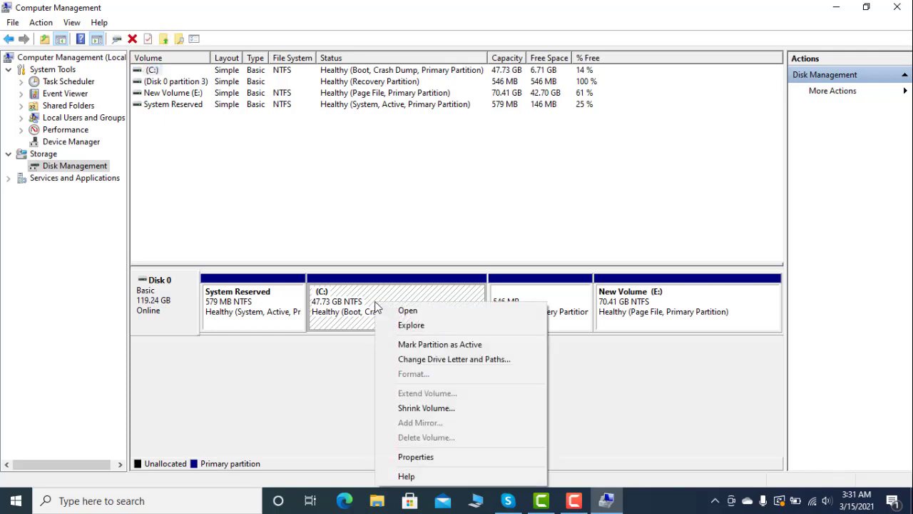
click(407, 457)
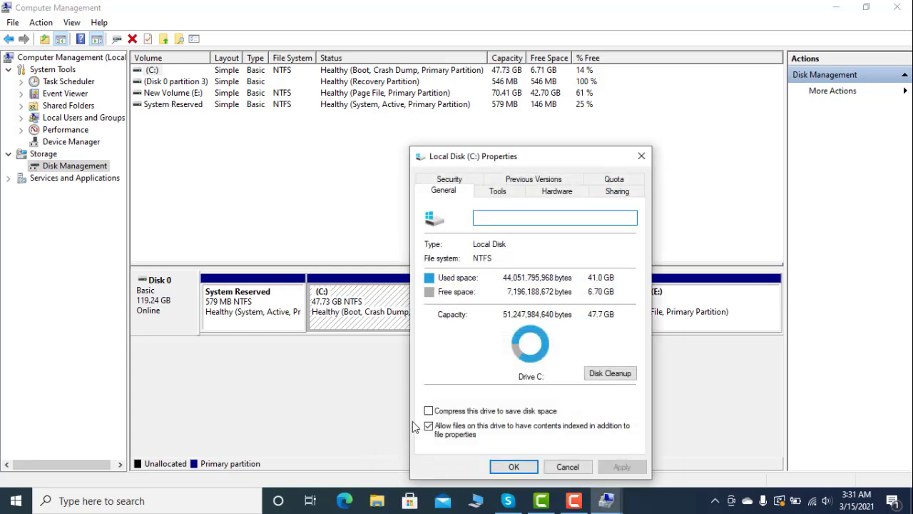
click(611, 376)
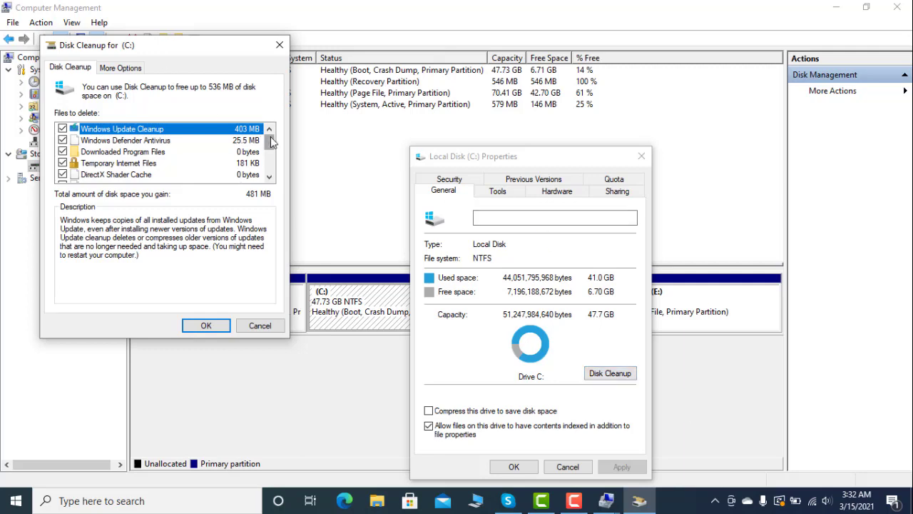
mouse_move(271, 137)
mouse_down()
mouse_move(276, 171)
mouse_move(269, 136)
mouse_up()
mouse_move(269, 142)
mouse_down()
mouse_move(269, 149)
mouse_move(271, 142)
mouse_up()
drag(269, 147, 269, 159)
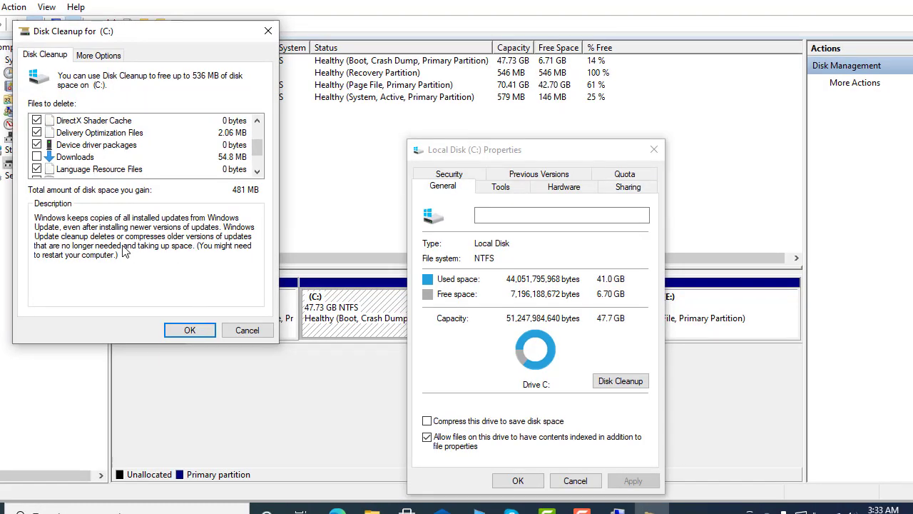
click(176, 331)
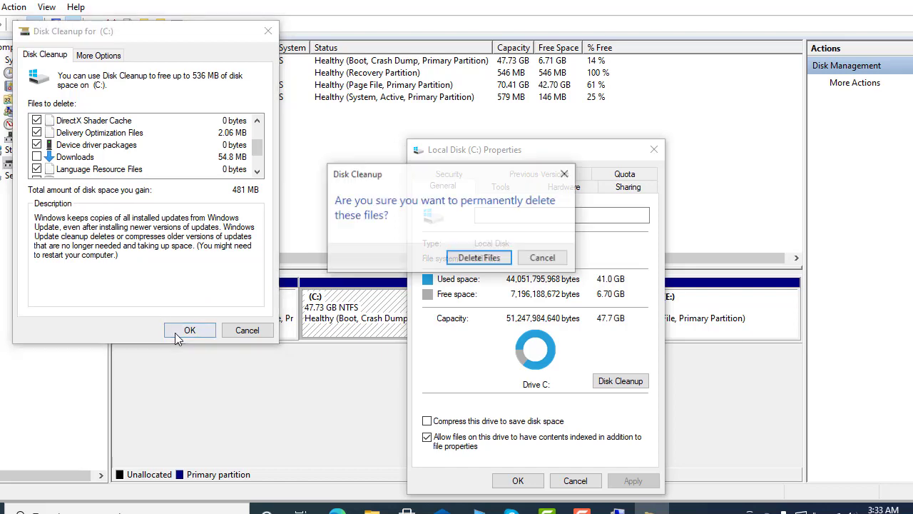
click(469, 258)
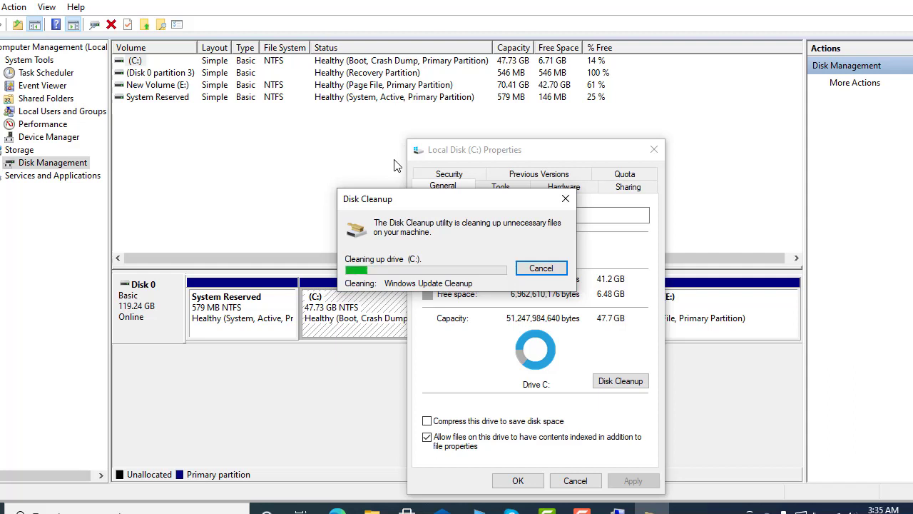
click(654, 150)
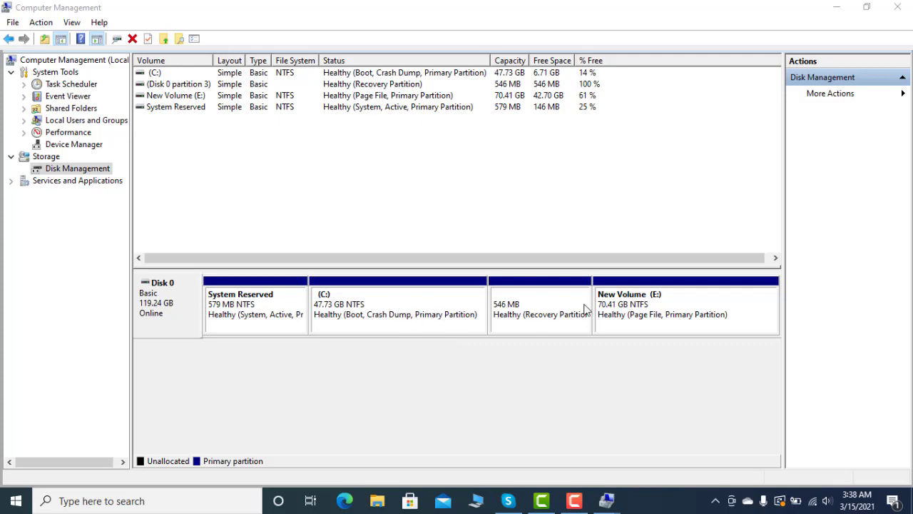
Step: Run Disk Cleanup from the New Volume (E:) properties, permanently delete the DirectX Shader Cache and Recycle Bin files, and close the properties
right_click(632, 306)
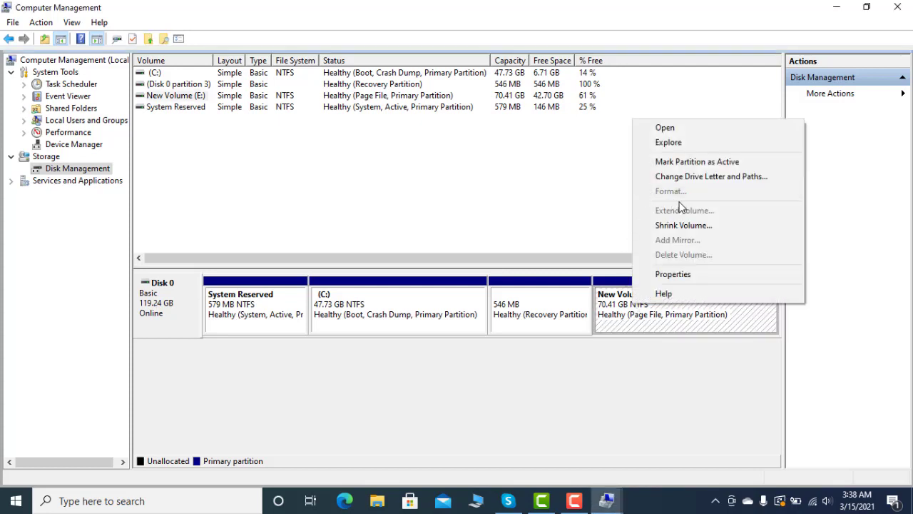
click(676, 275)
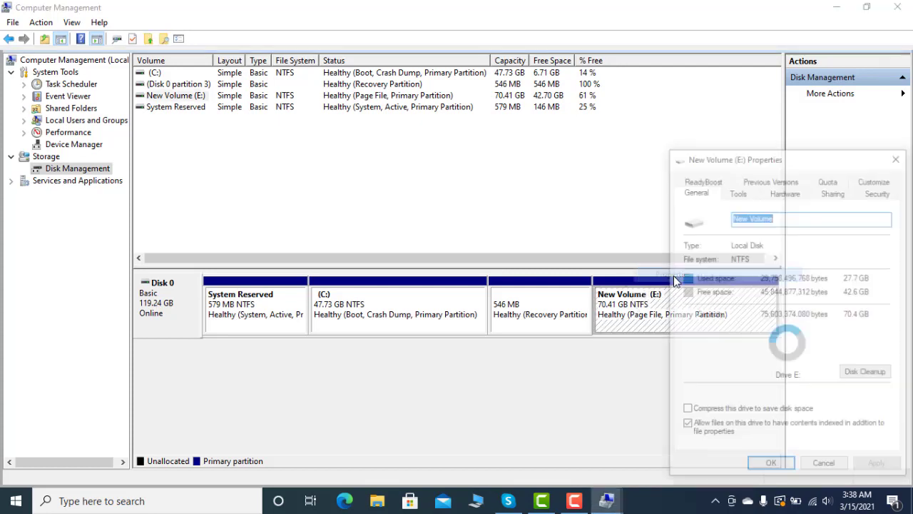
click(881, 381)
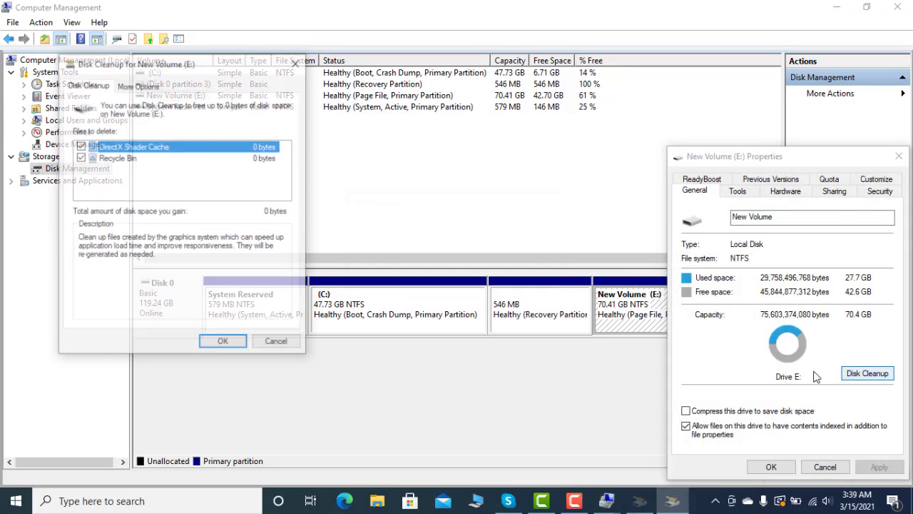
click(230, 343)
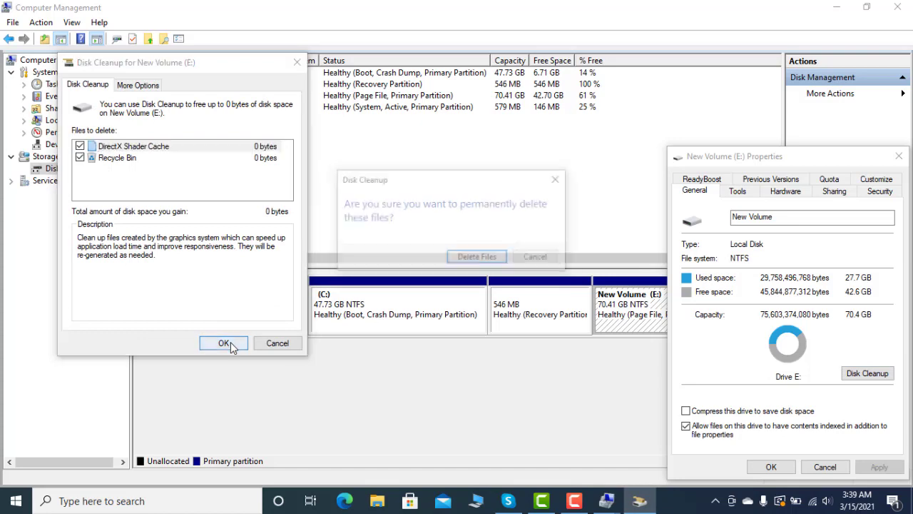
click(474, 259)
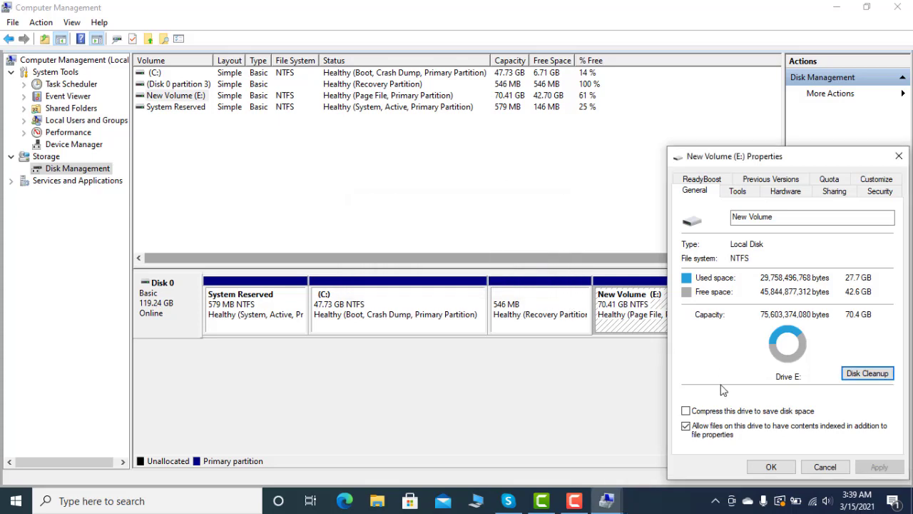
click(771, 467)
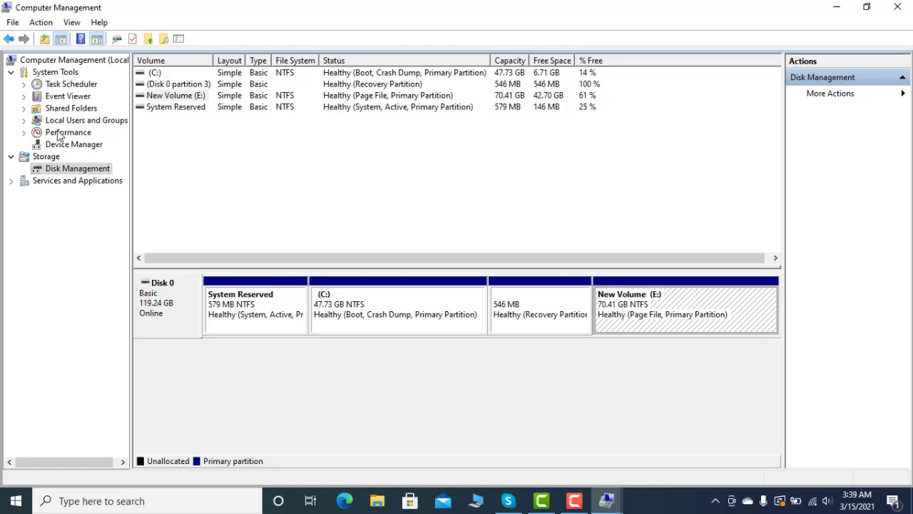
Step: Expand Windows Logs under Event Viewer and look through the Application, Security, Setup, System and Forwarded Events logs
click(24, 96)
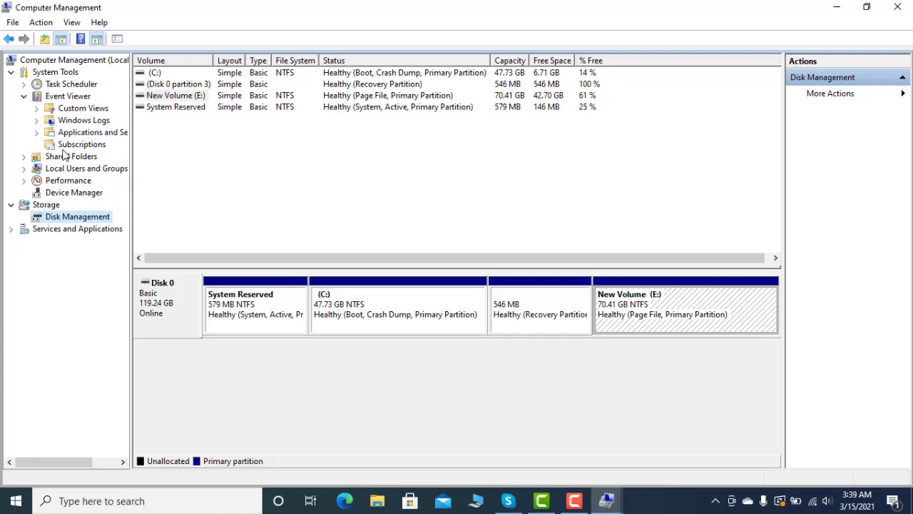
click(38, 121)
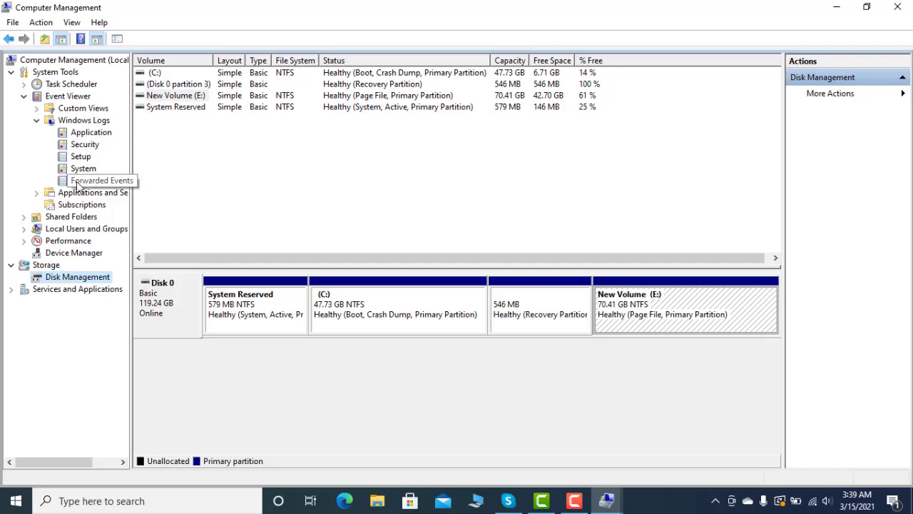
click(79, 134)
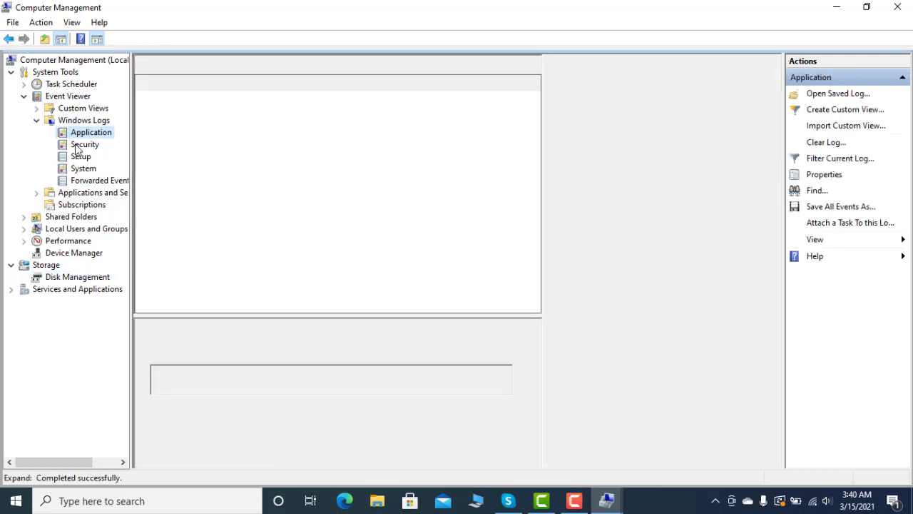
click(78, 146)
click(79, 158)
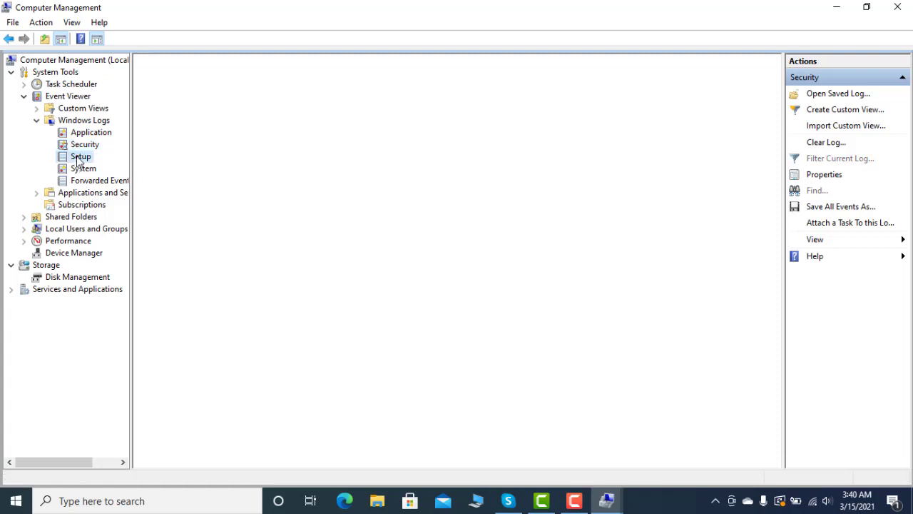
click(78, 169)
click(81, 144)
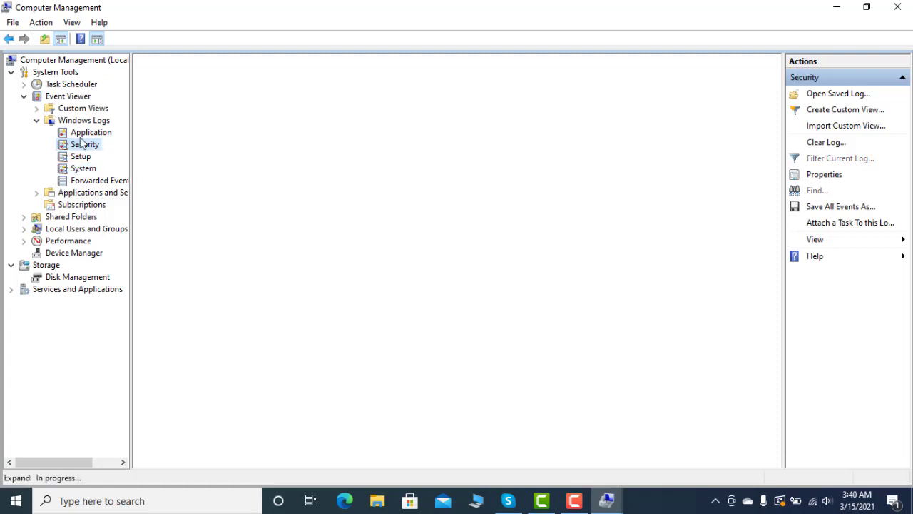
click(80, 135)
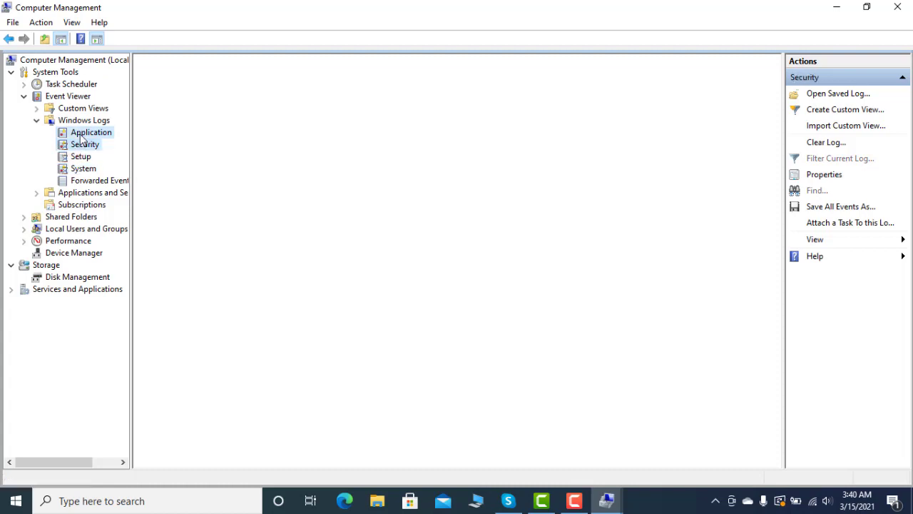
click(77, 179)
click(79, 170)
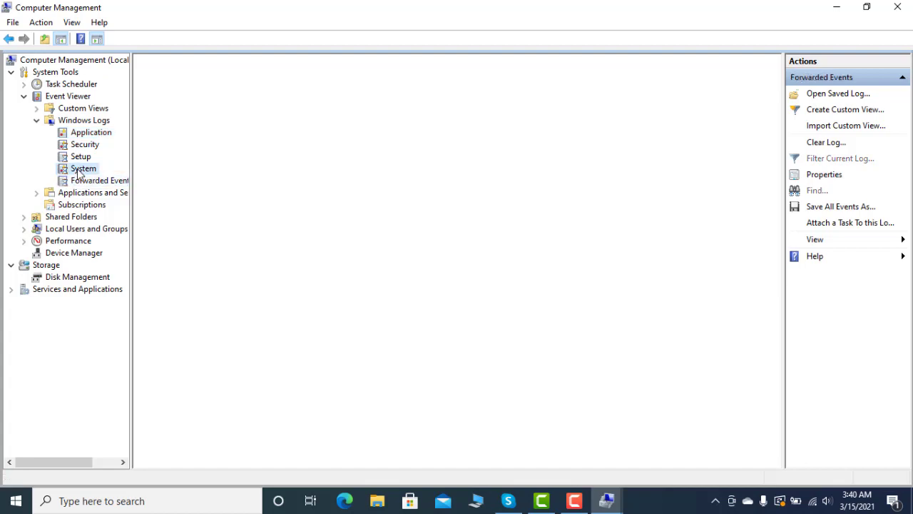
click(80, 157)
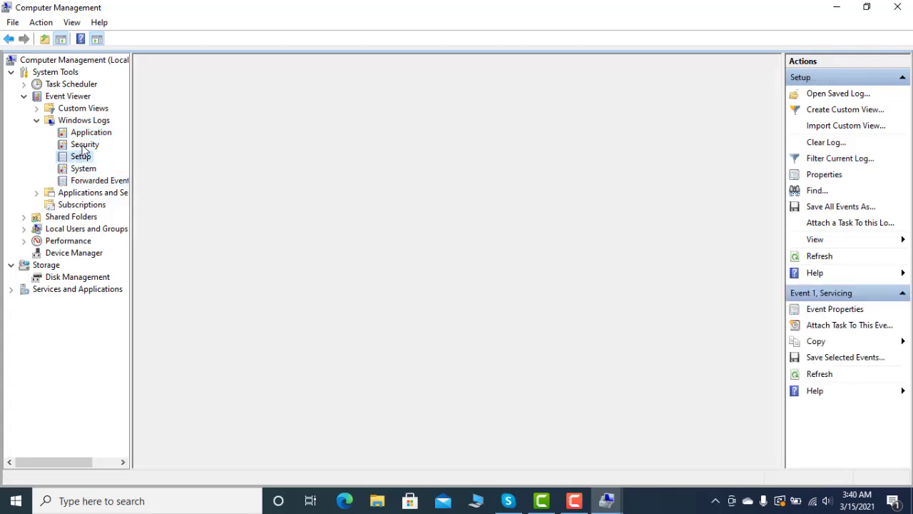
click(83, 145)
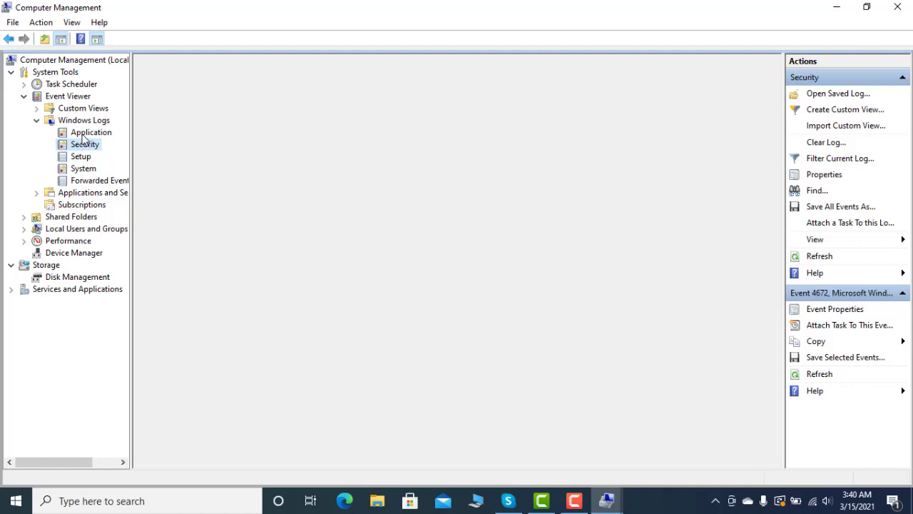
Step: Clear the Application and Security logs under Windows Logs without saving their contents
click(86, 132)
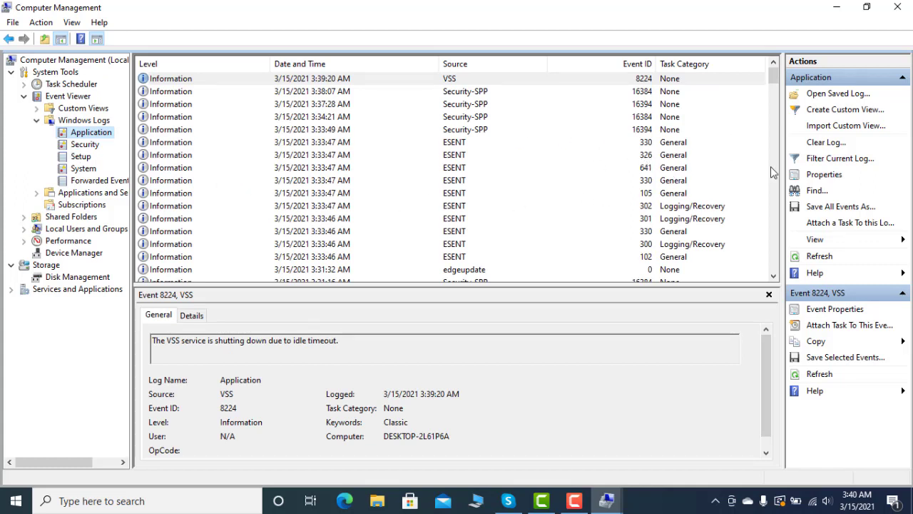
click(826, 143)
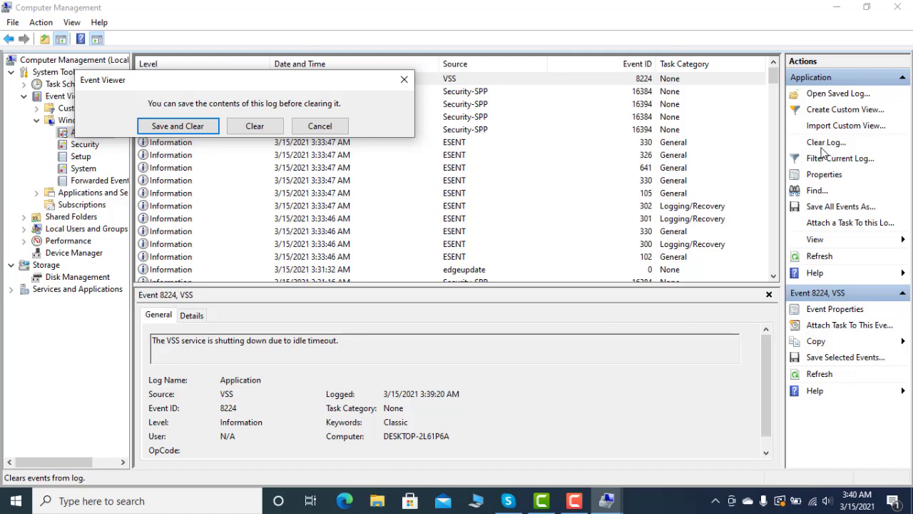
click(256, 127)
click(84, 146)
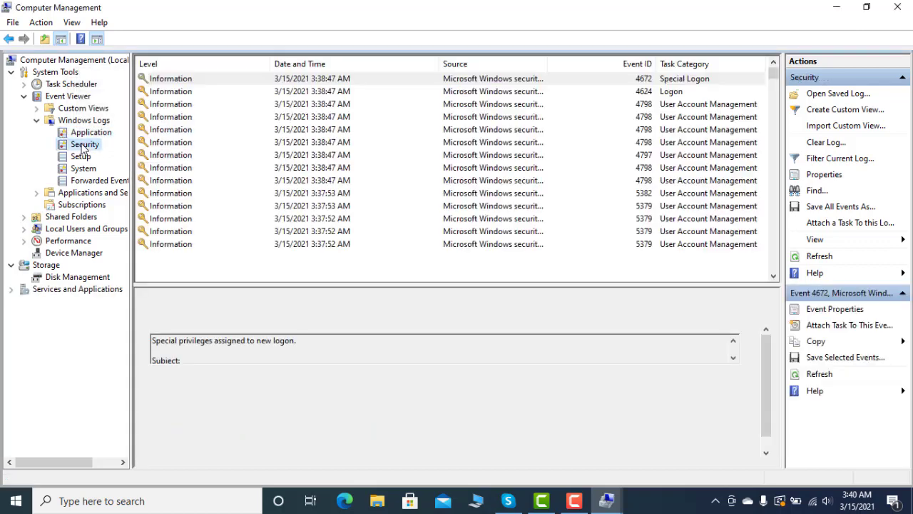
click(817, 145)
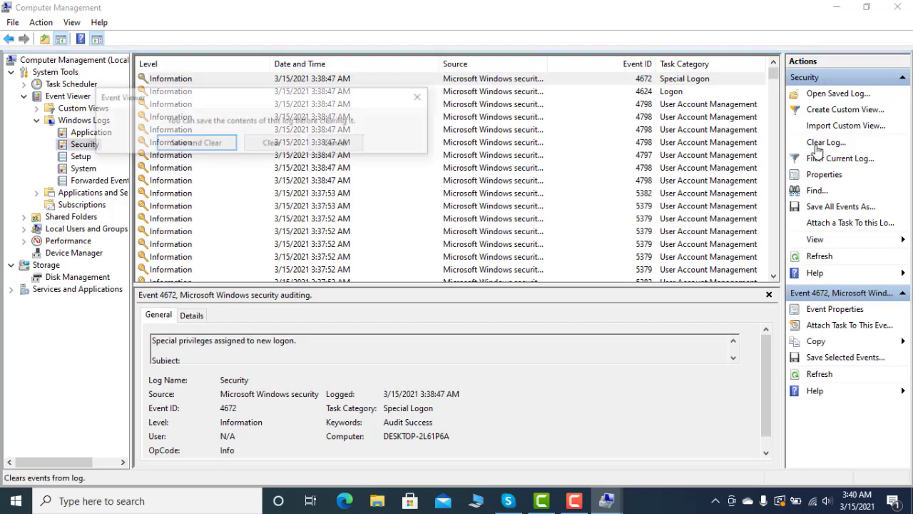
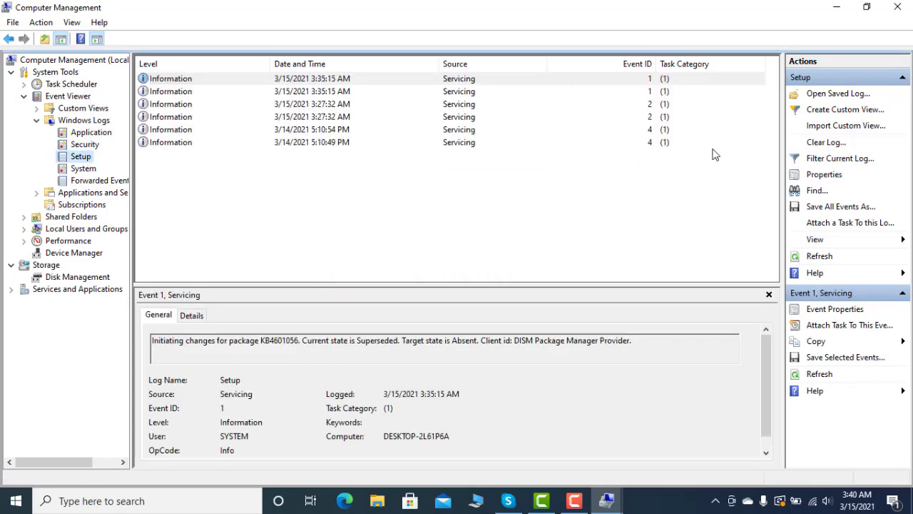
Step: Clear the Setup, System and Forwarded Events logs without saving their contents
click(813, 143)
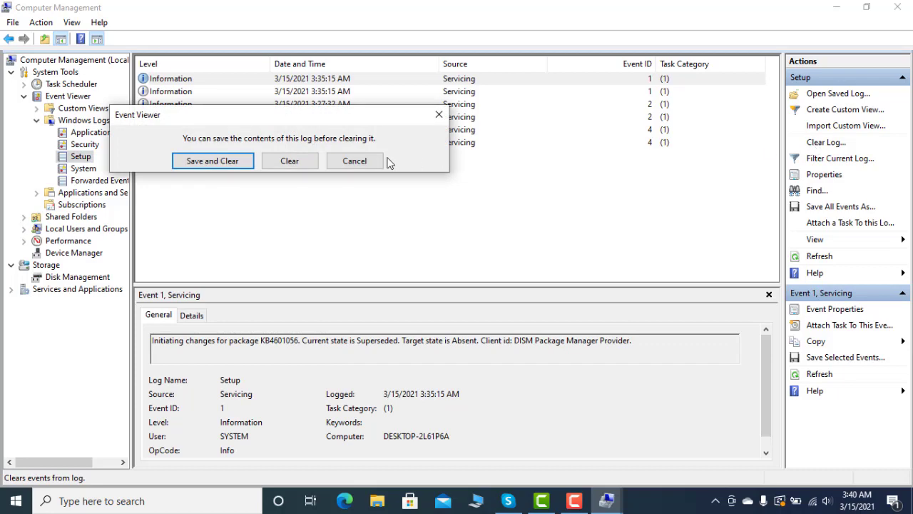
click(316, 164)
click(83, 169)
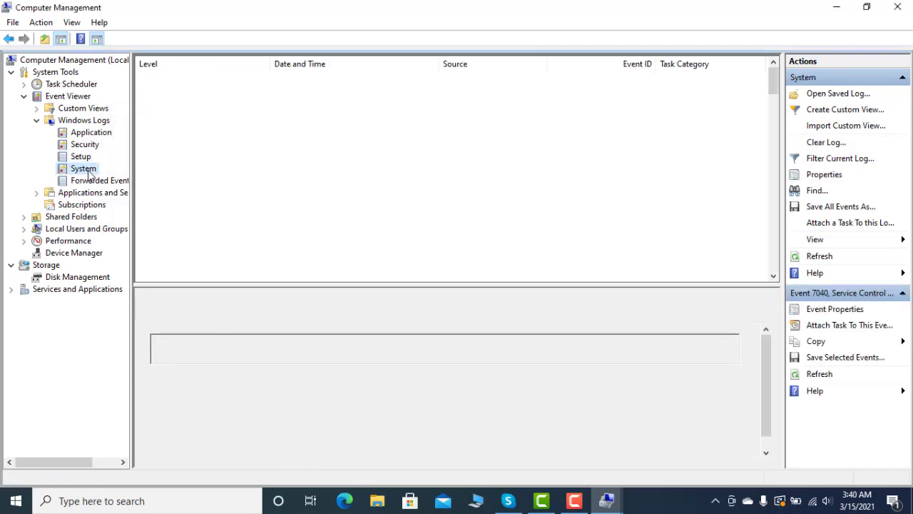
click(824, 143)
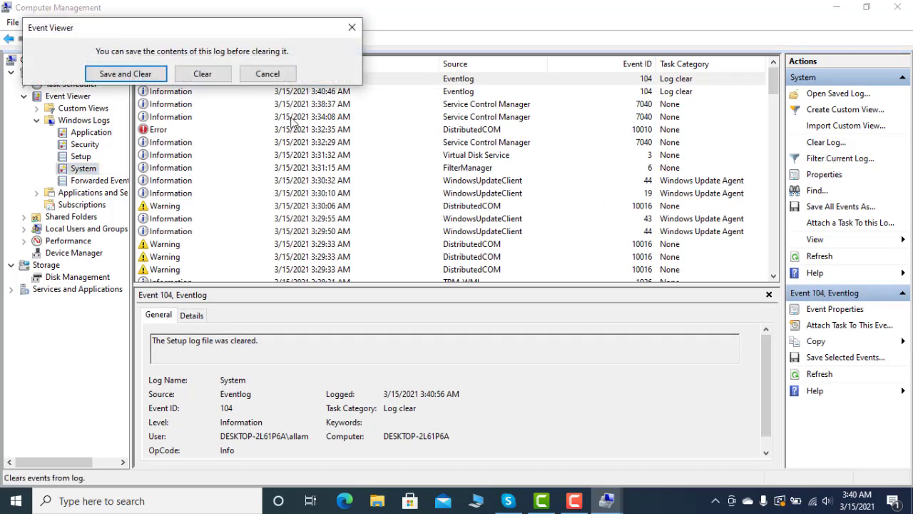
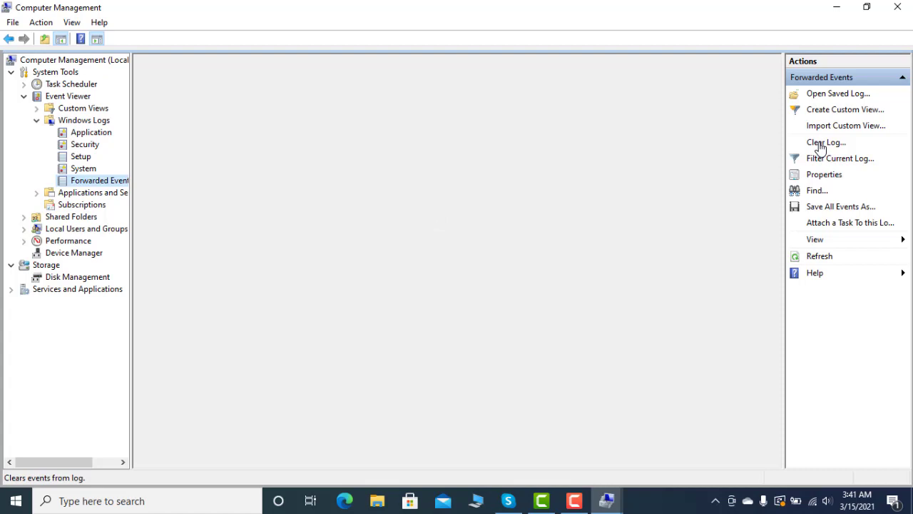
click(819, 147)
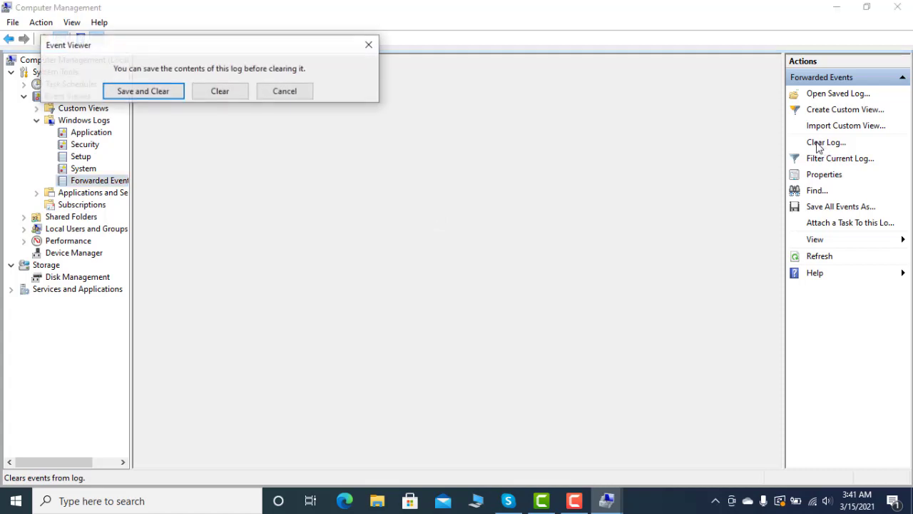
click(204, 93)
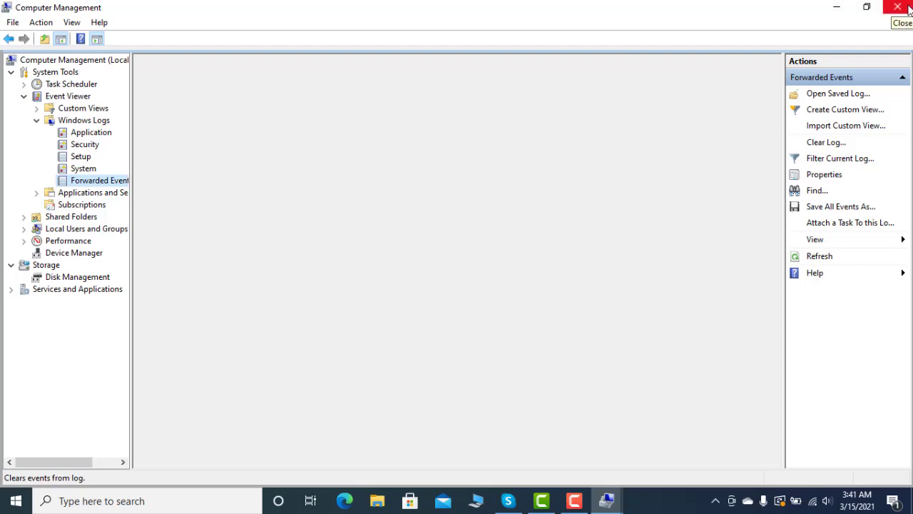
Step: Close Computer Management and refresh the desktop
click(897, 7)
click(638, 155)
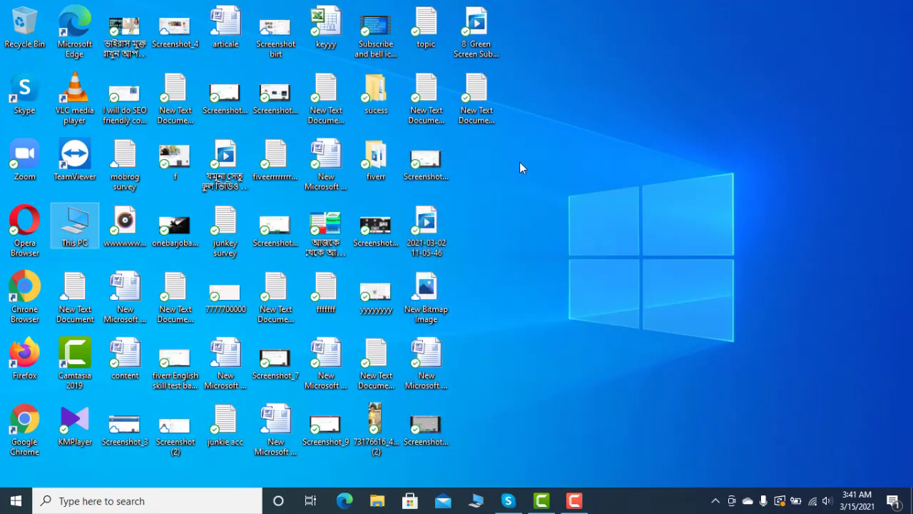
right_click(547, 133)
click(564, 167)
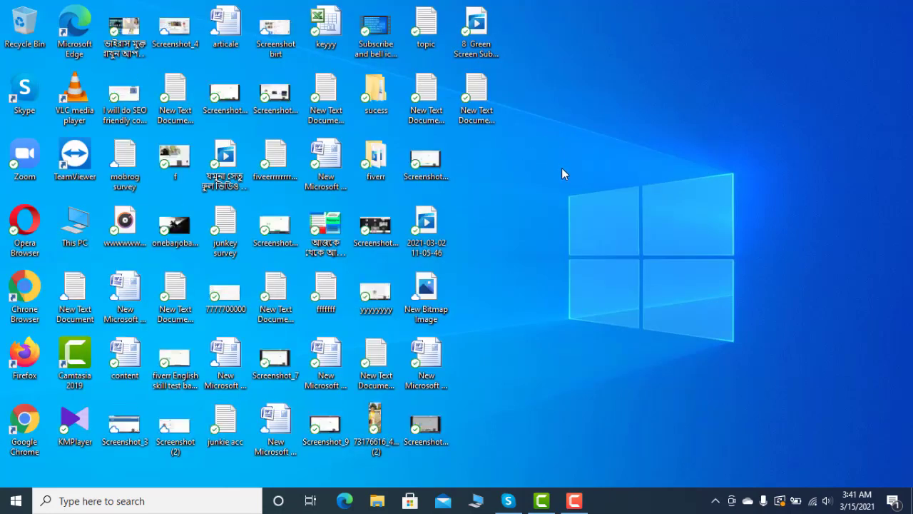
Step: Search Windows for "sto" and open the Turn on storage sense system settings
click(85, 502)
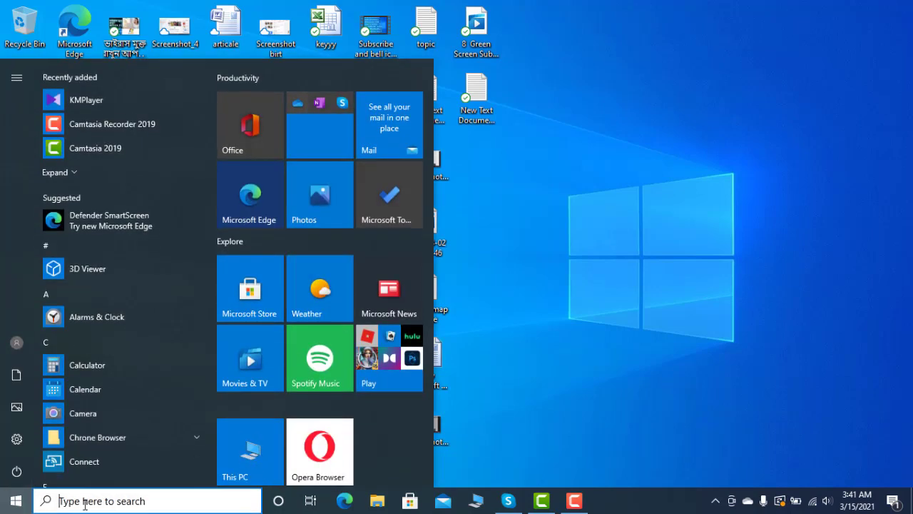
click(95, 501)
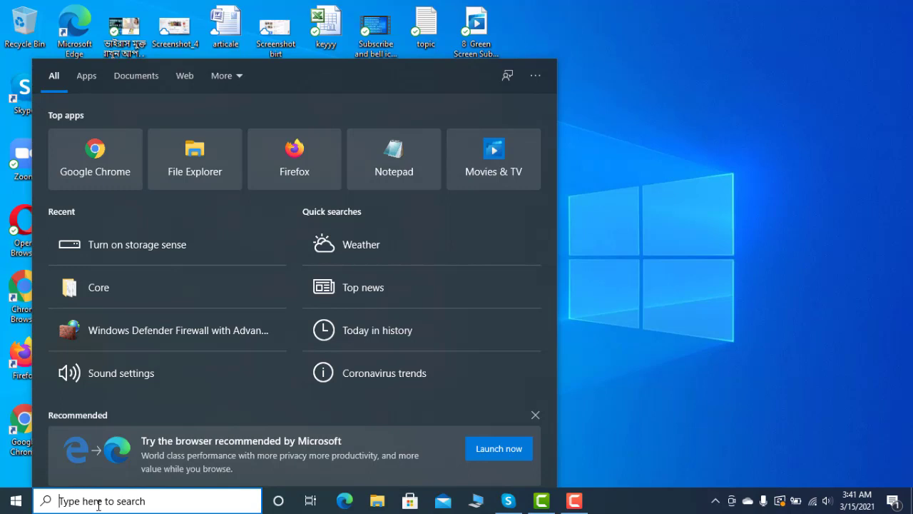
text(st)
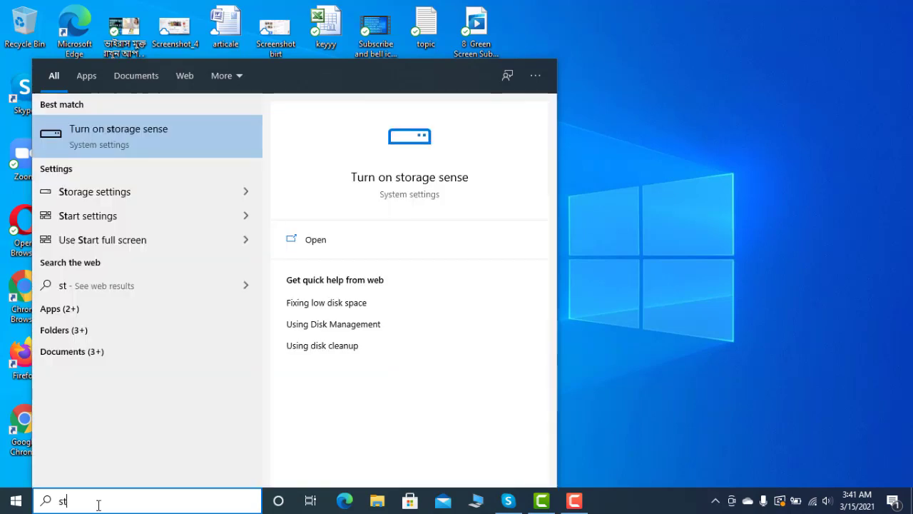
text(o)
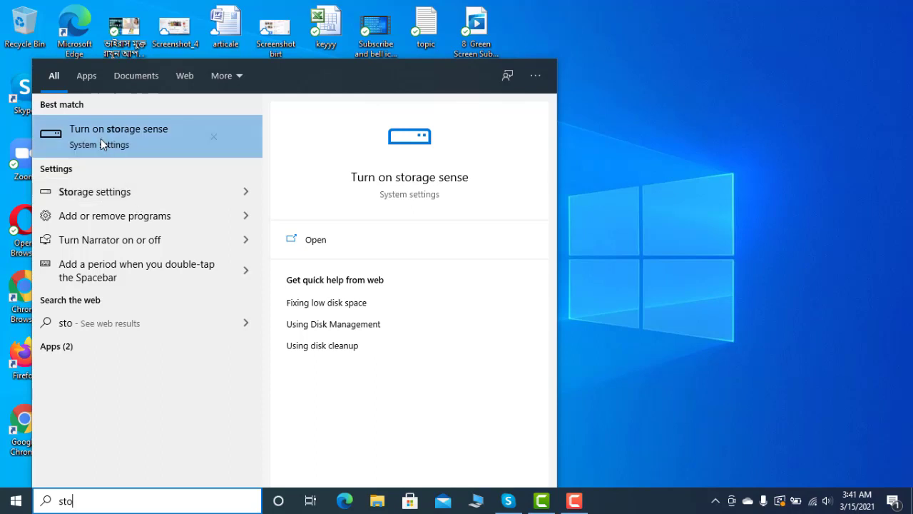
click(142, 139)
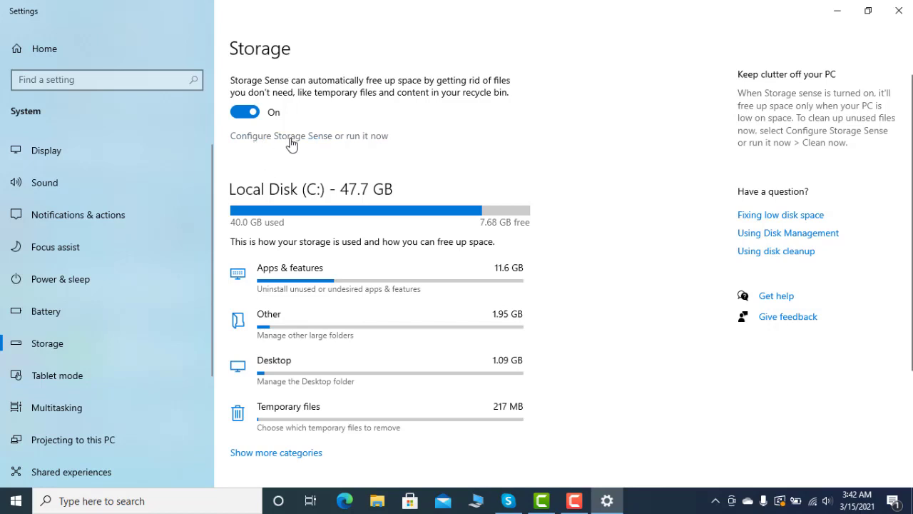
Step: Open Configure Storage Sense or run it now and review its temporary files, cloud content and Free up space now options
click(330, 138)
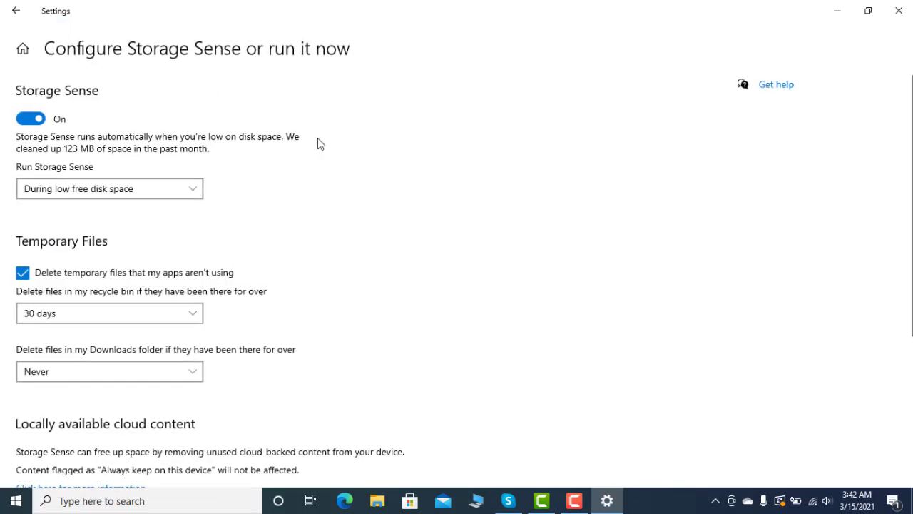
scroll(909, 96, down, 1)
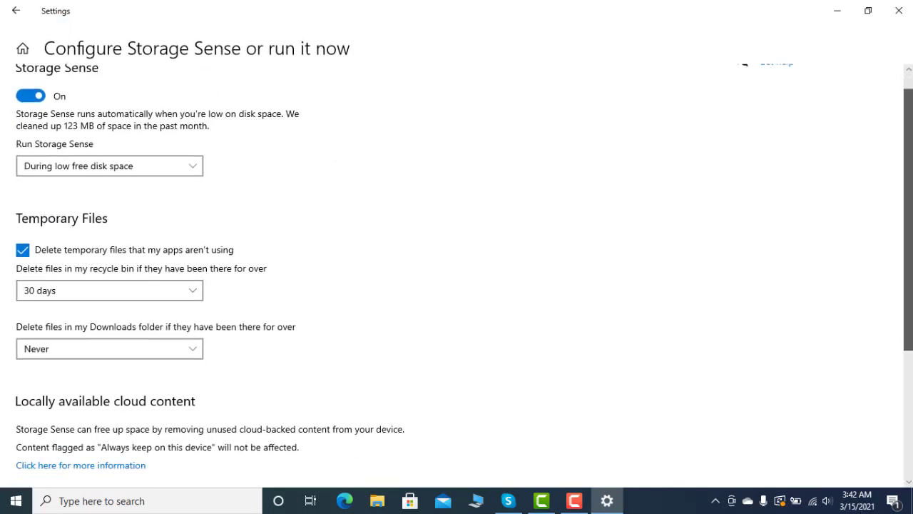
scroll(909, 95, up, 1)
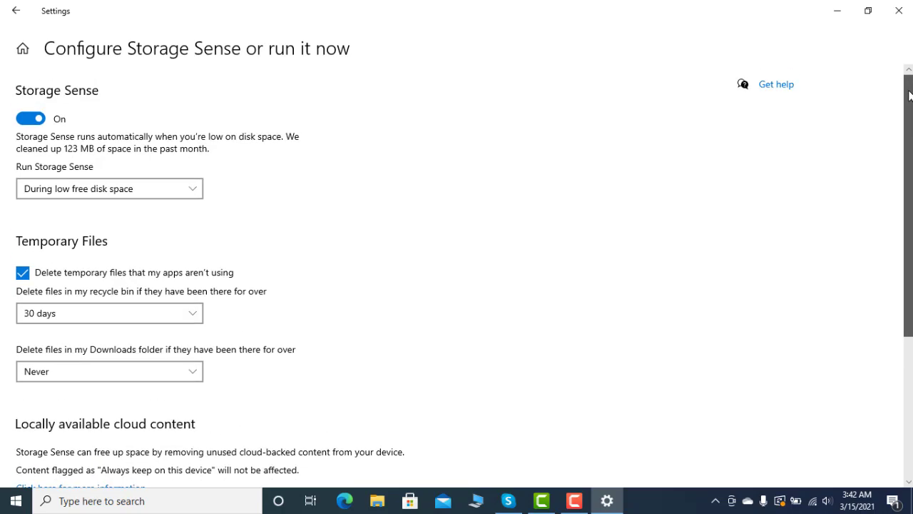
drag(909, 95, 903, 171)
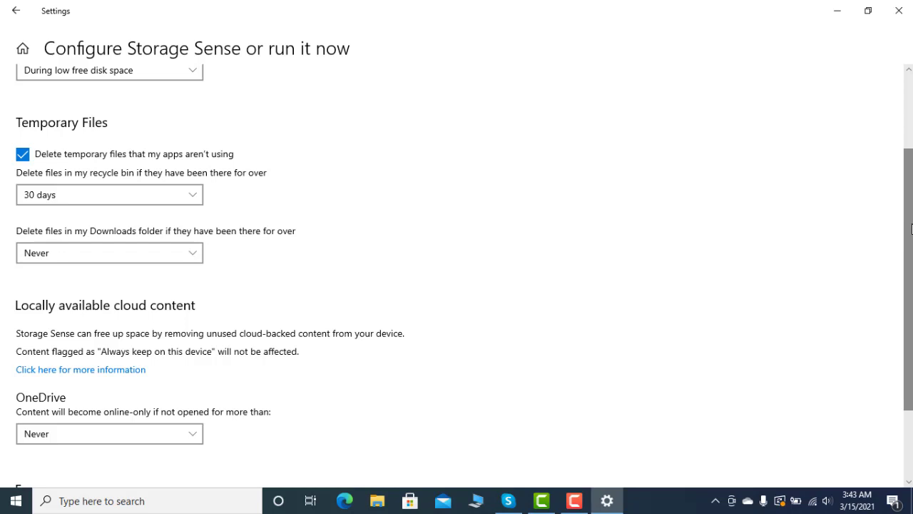
scroll(641, 228, down, 1)
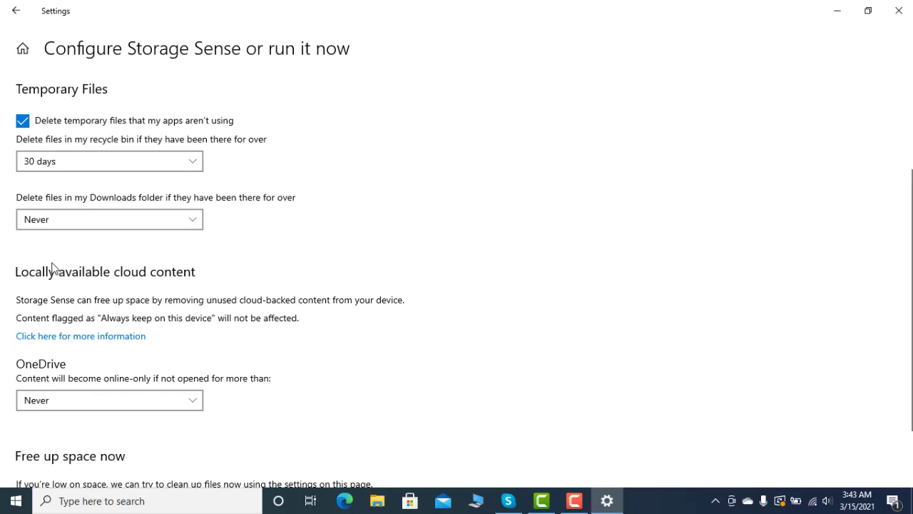
scroll(877, 271, down, 2)
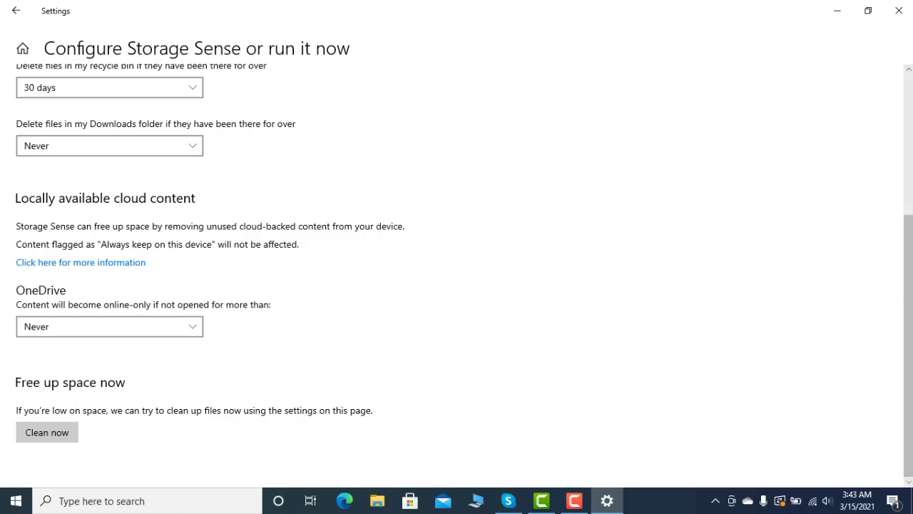
drag(905, 297, 881, 117)
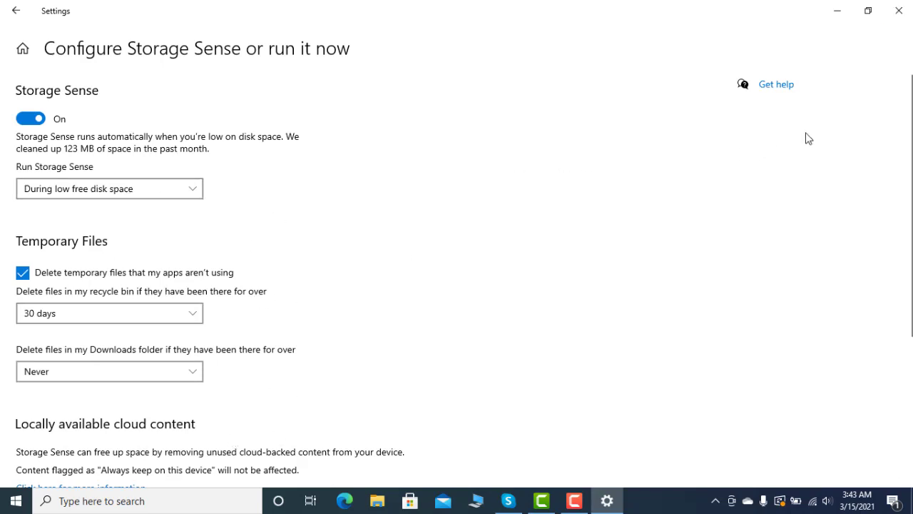
Step: Close the Storage Sense settings window and refresh the desktop again
click(901, 12)
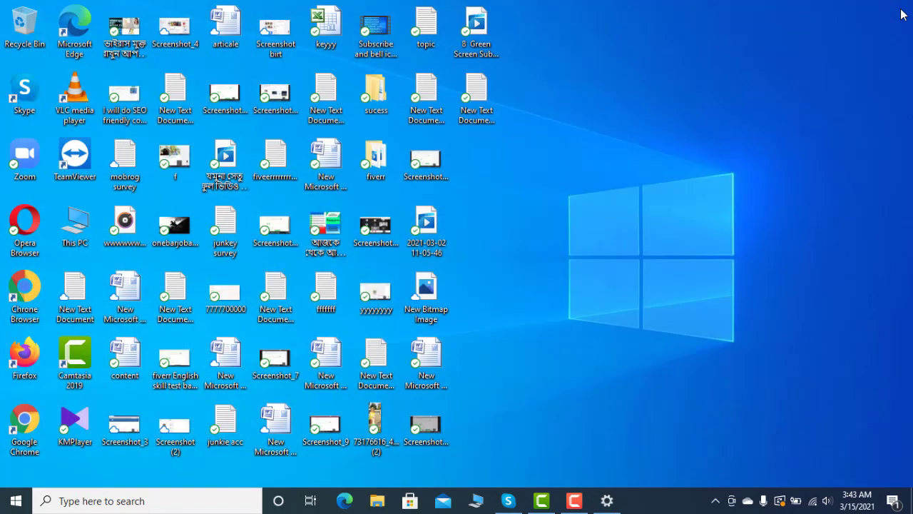
right_click(605, 98)
click(639, 140)
Step: Run the tree command from the Windows Run dialog
key(super+r)
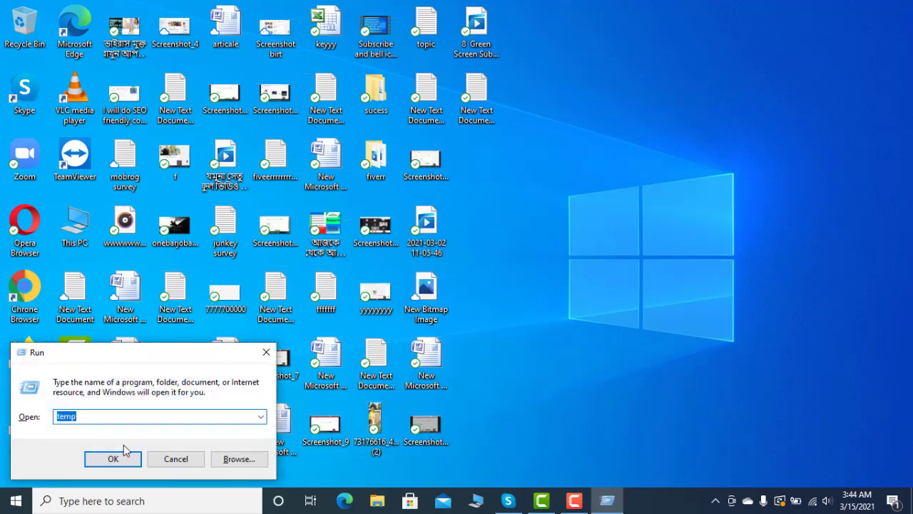
click(114, 415)
double_click(114, 415)
text(tree)
click(126, 458)
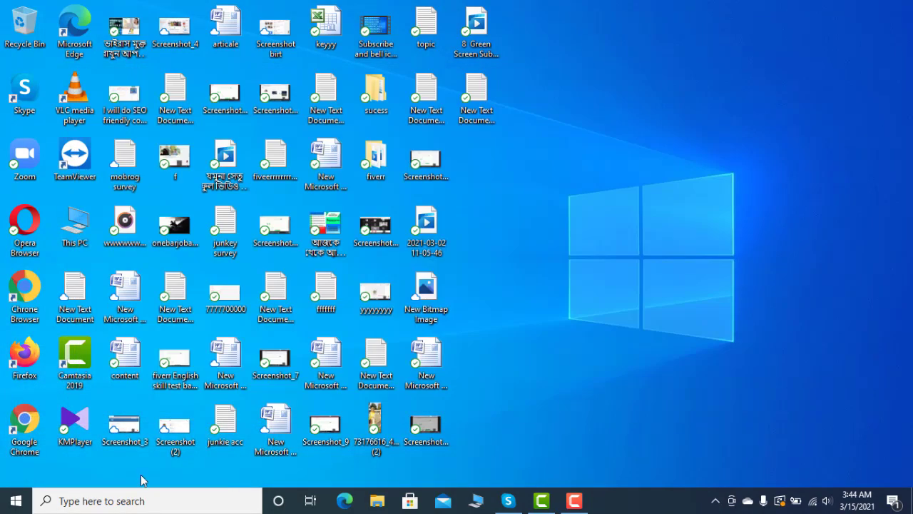
Step: Open the Windows Temp folder by running temp from the Run dialog
key(super+r)
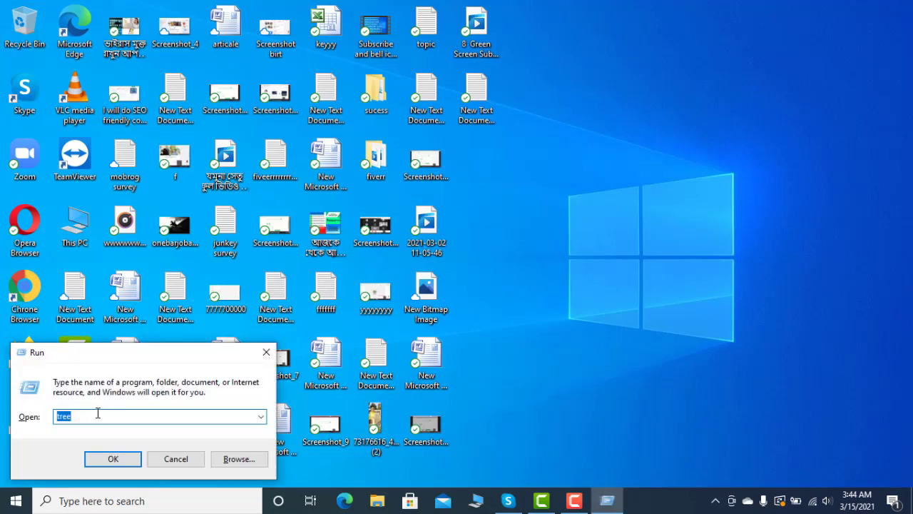
text(te)
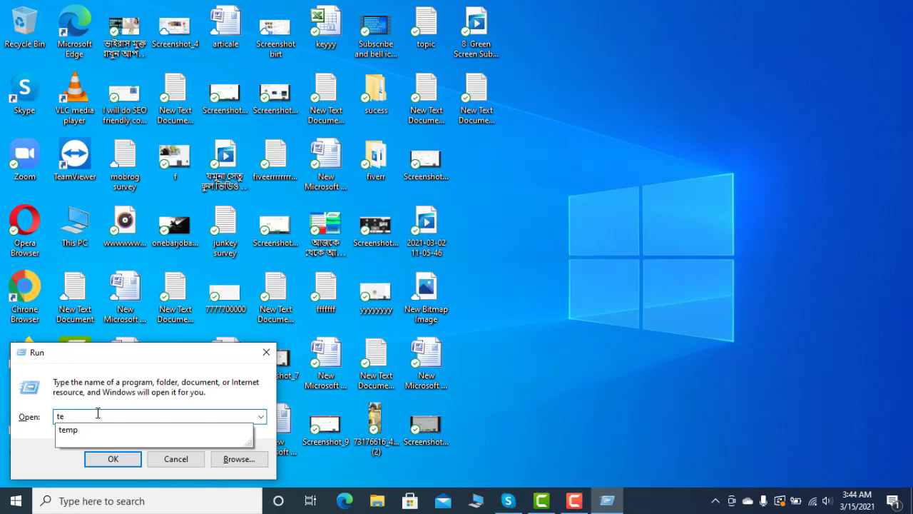
text(mp)
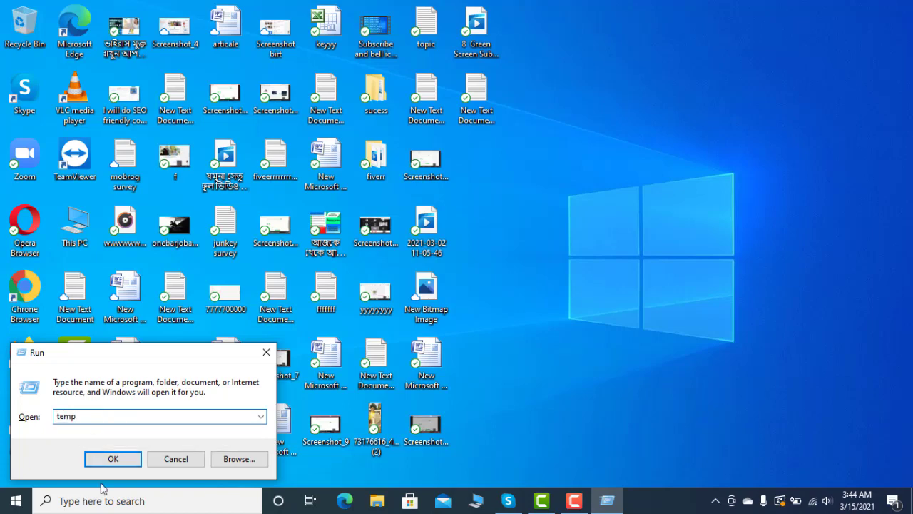
click(104, 464)
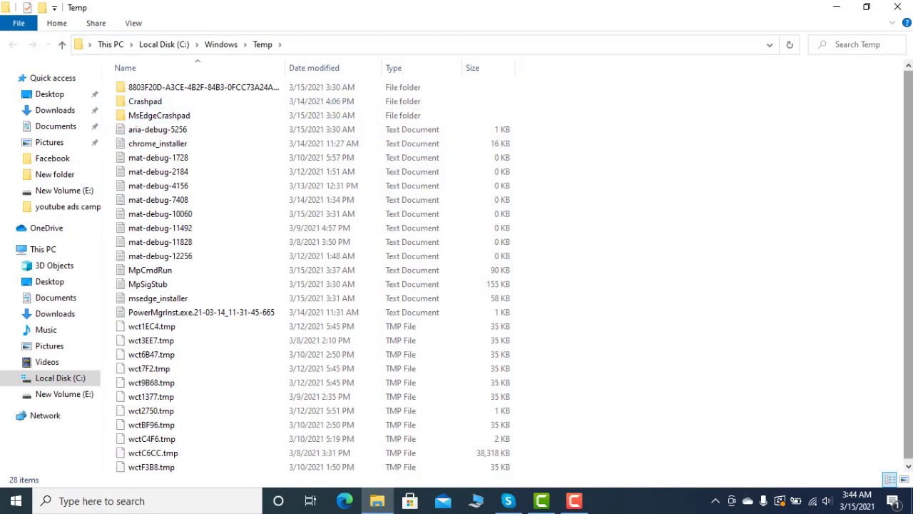
Step: Select all items in the Temp folder to view their Delete option, and close the folder without deleting anything
mouse_move(909, 143)
mouse_down()
mouse_move(908, 153)
mouse_move(908, 141)
mouse_up()
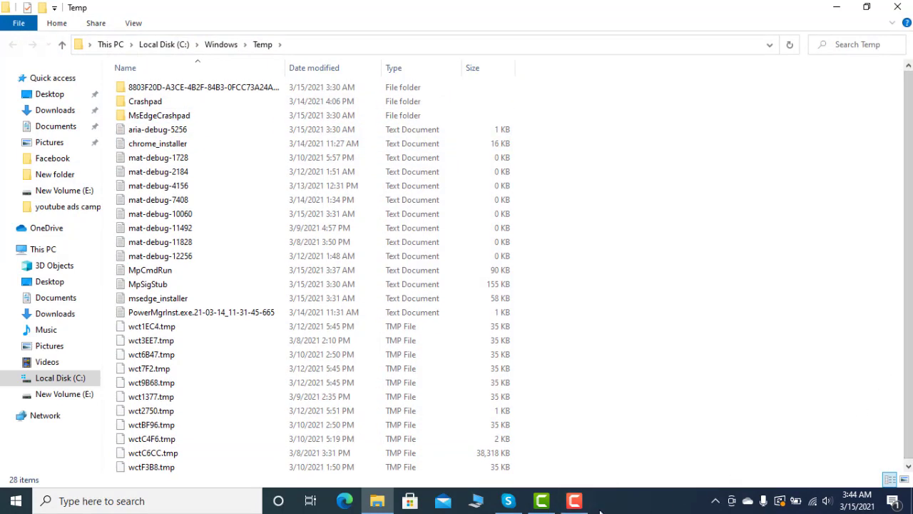
mouse_move(508, 499)
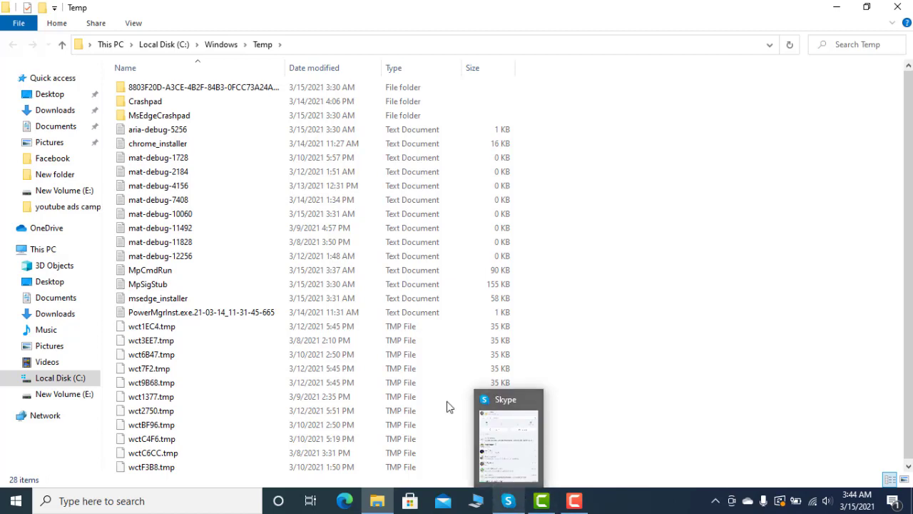
click(133, 88)
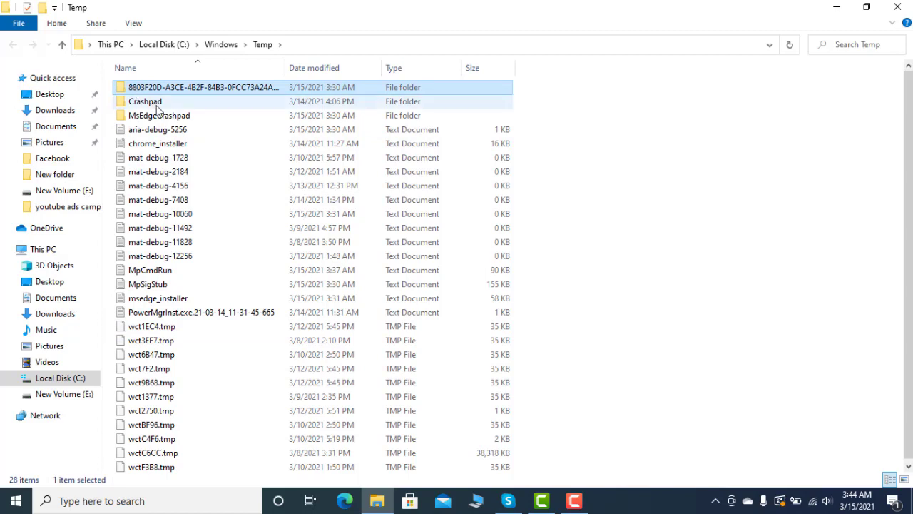
mouse_move(158, 109)
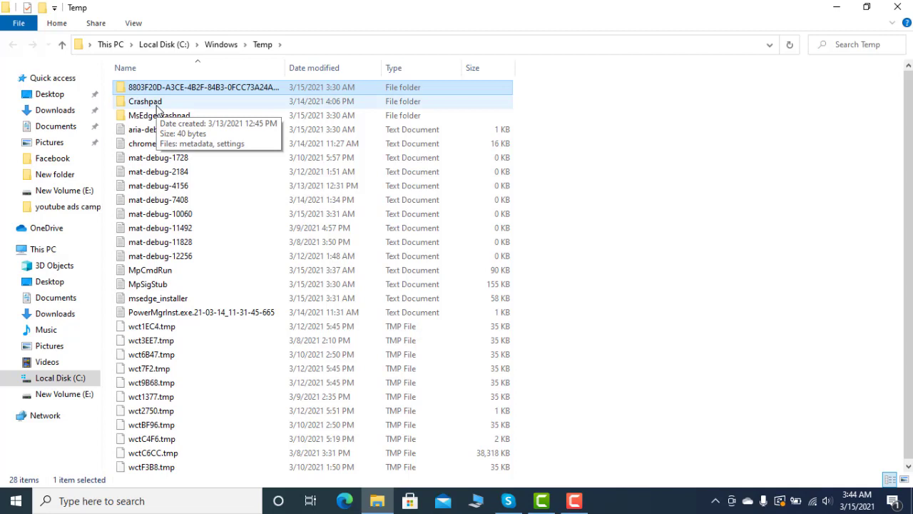
key(ctrl+a)
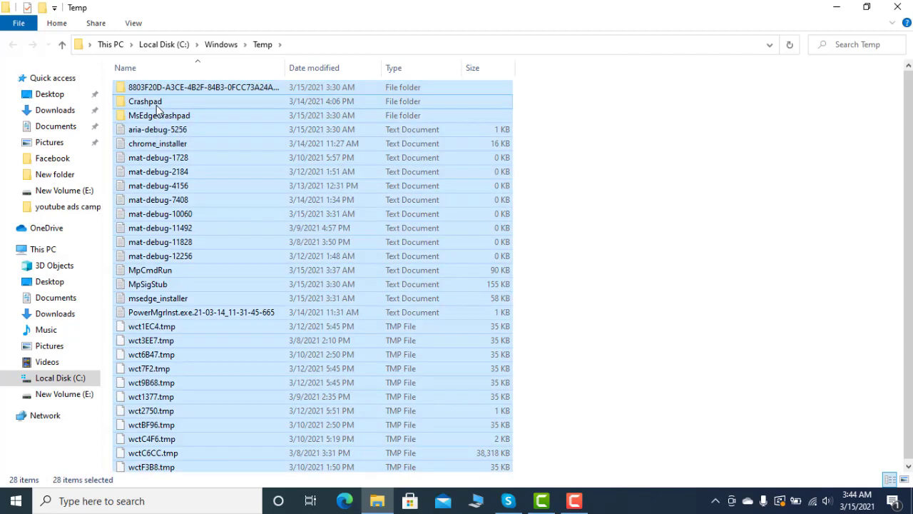
right_click(159, 109)
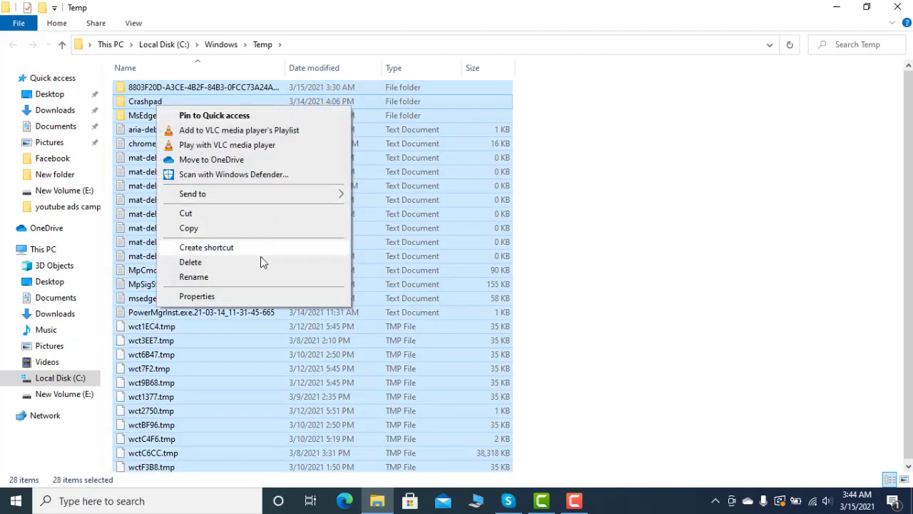
click(732, 139)
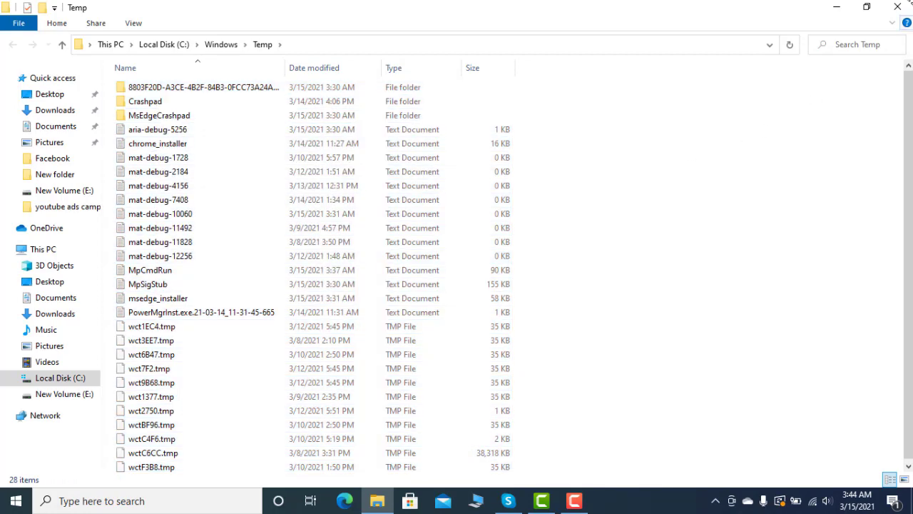
click(892, 8)
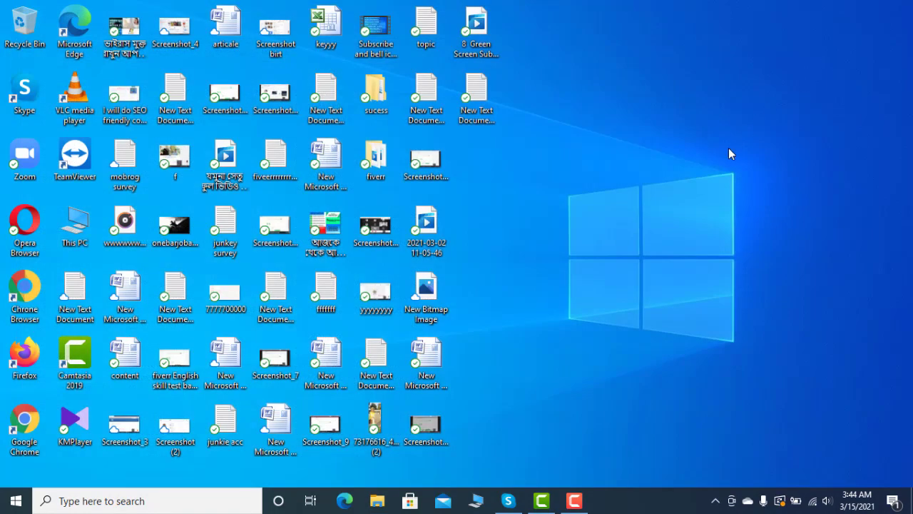
Step: Open the Windows Prefetch folder by running prefetch from the Run dialog and grant permanent access to it
key(super+r)
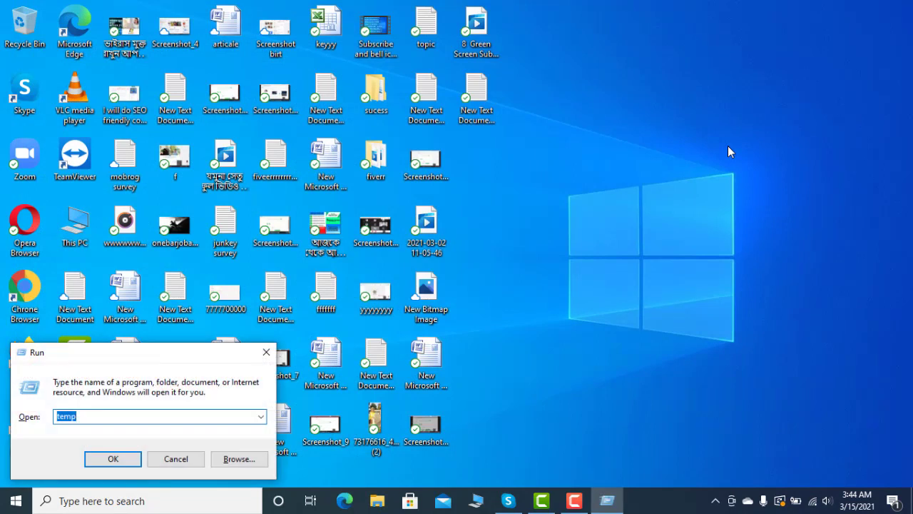
click(259, 417)
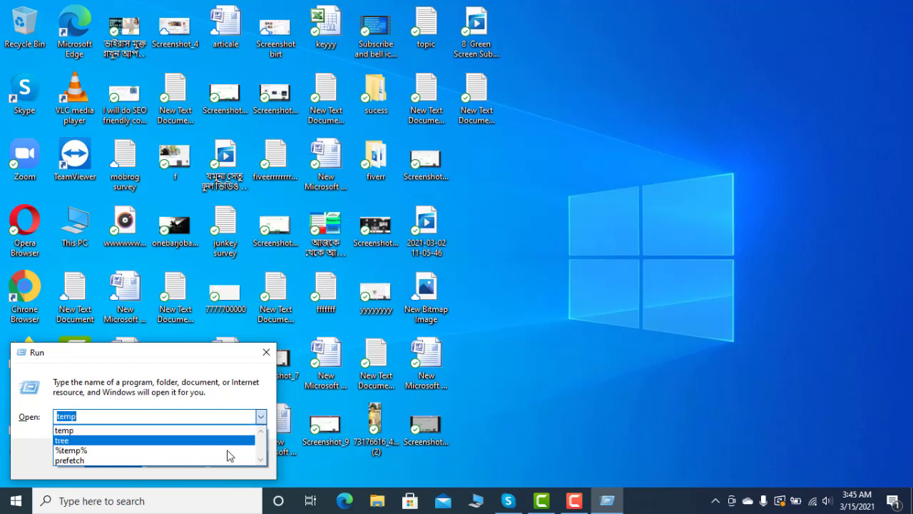
click(96, 460)
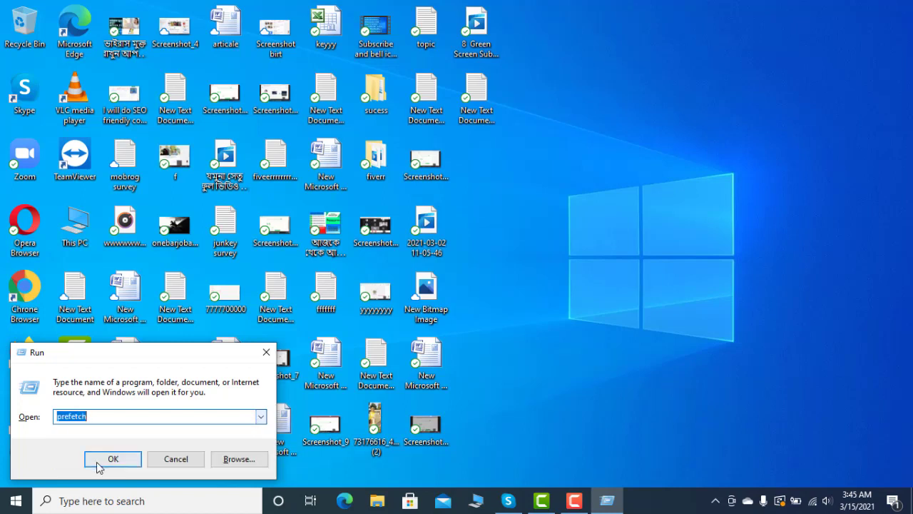
click(79, 419)
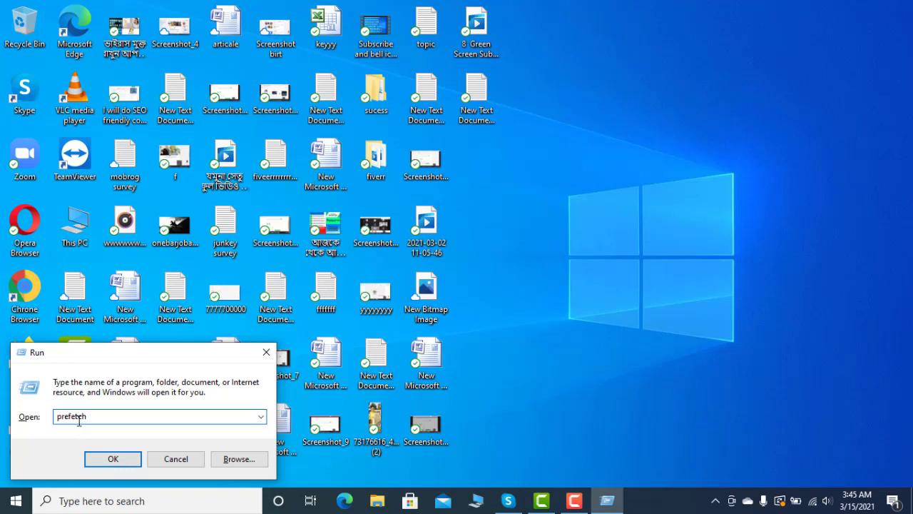
click(110, 460)
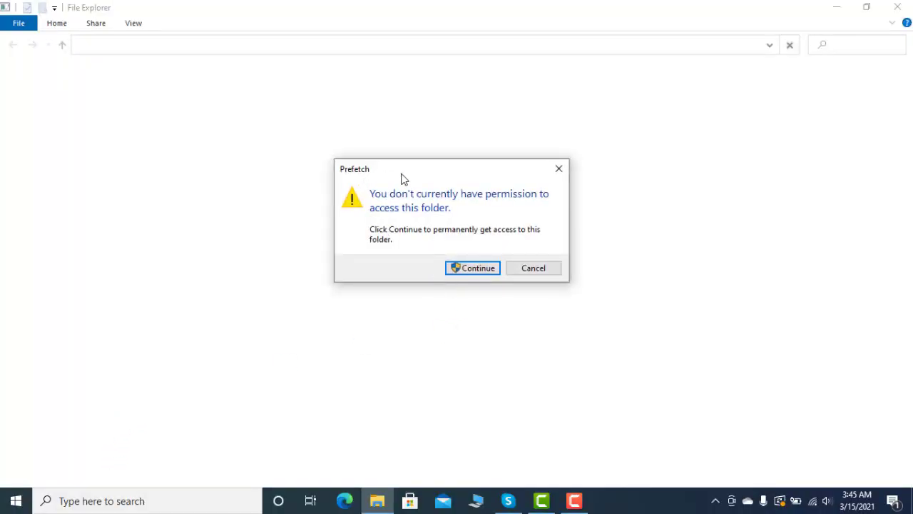
click(476, 271)
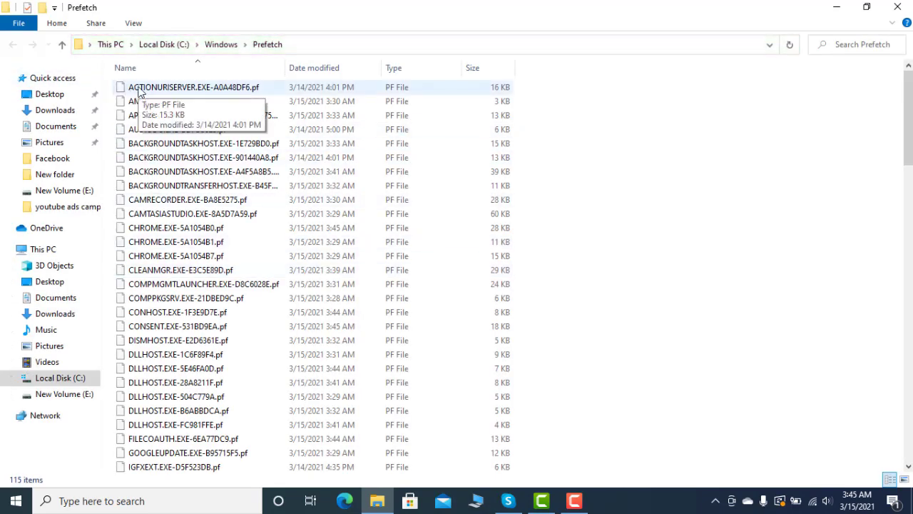
Step: Select all files in the Prefetch folder to view their Delete option, and close the folder without deleting anything
mouse_move(906, 122)
mouse_down()
mouse_move(901, 244)
mouse_move(902, 122)
mouse_up()
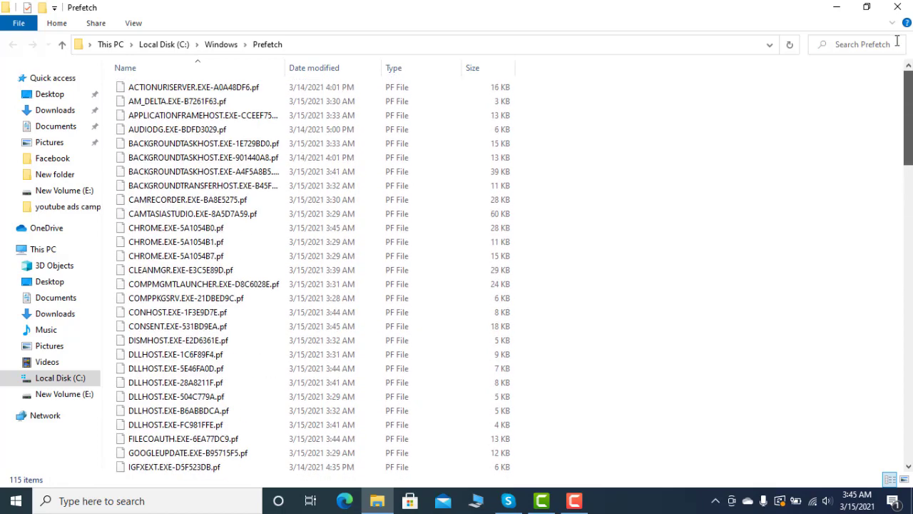
click(139, 91)
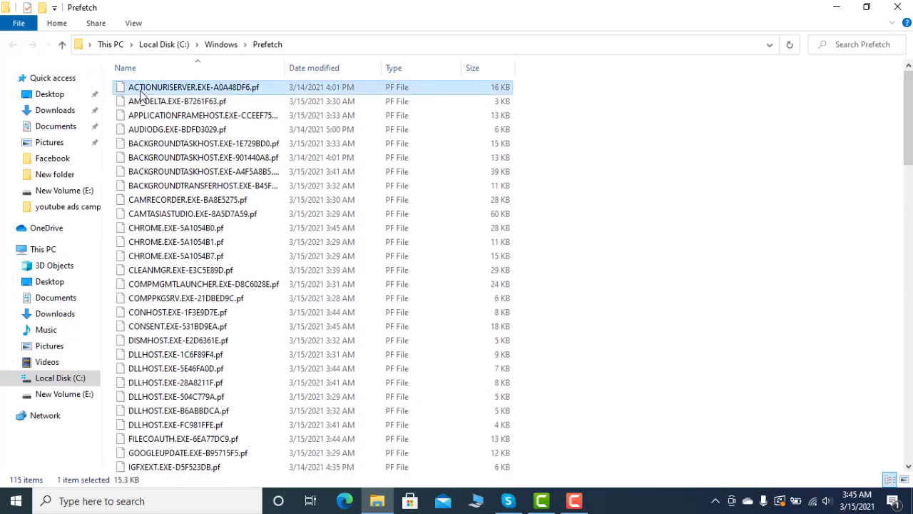
key(ctrl+a)
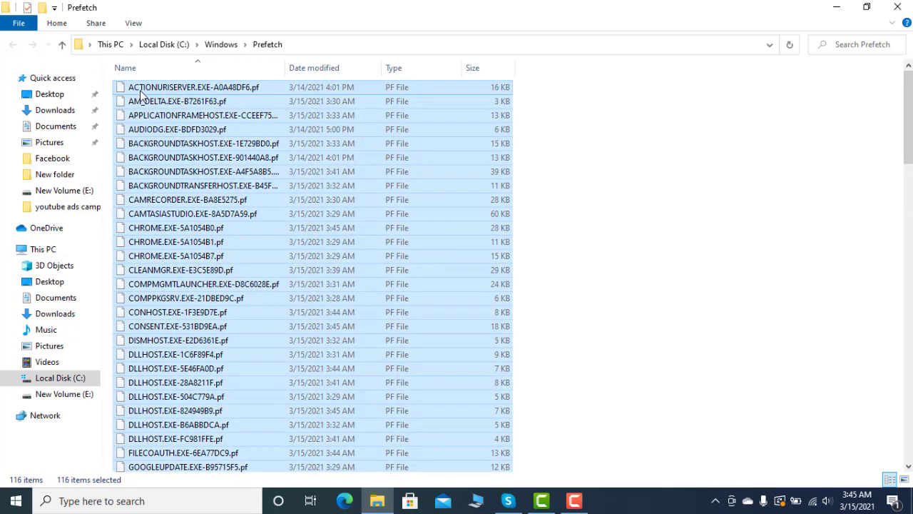
right_click(140, 91)
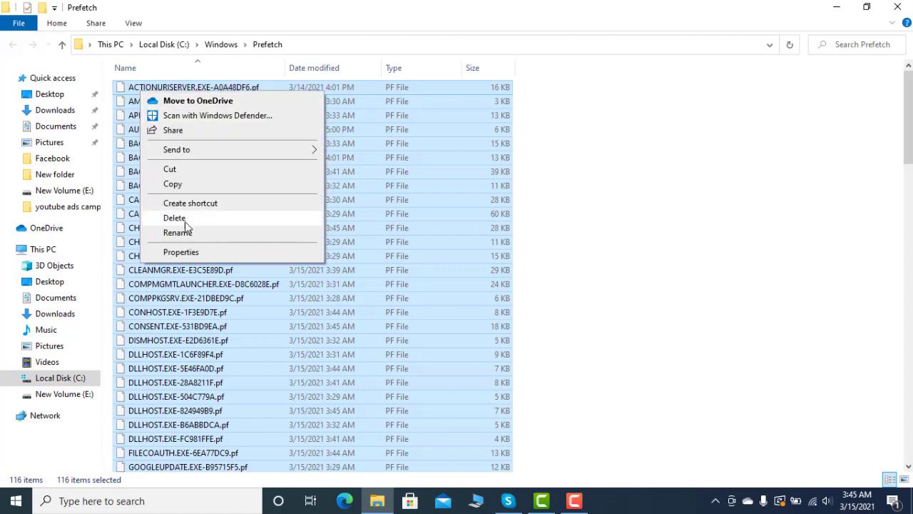
click(626, 135)
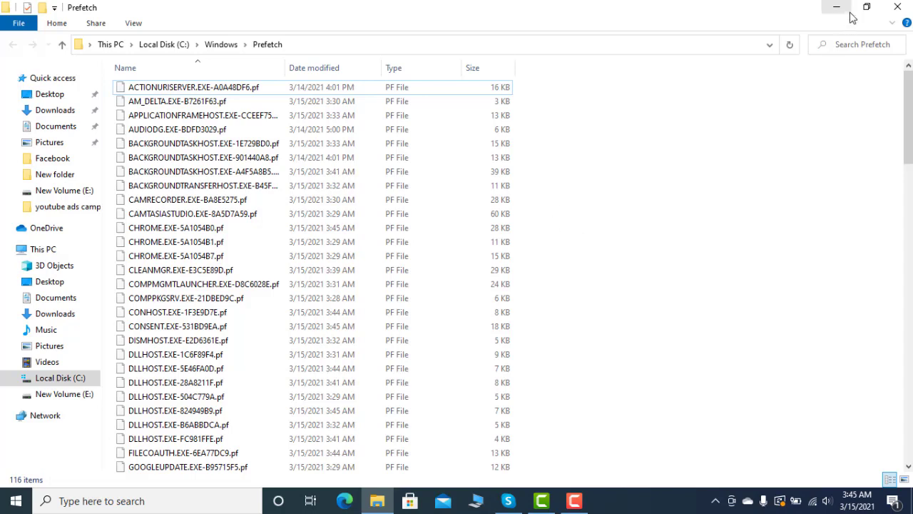
click(896, 7)
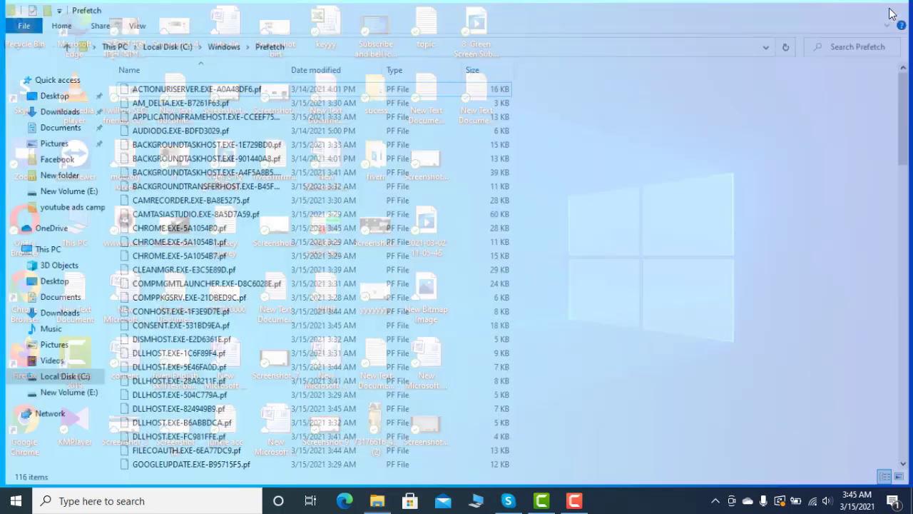
Step: Refresh the Windows desktop several times in a row
right_click(532, 30)
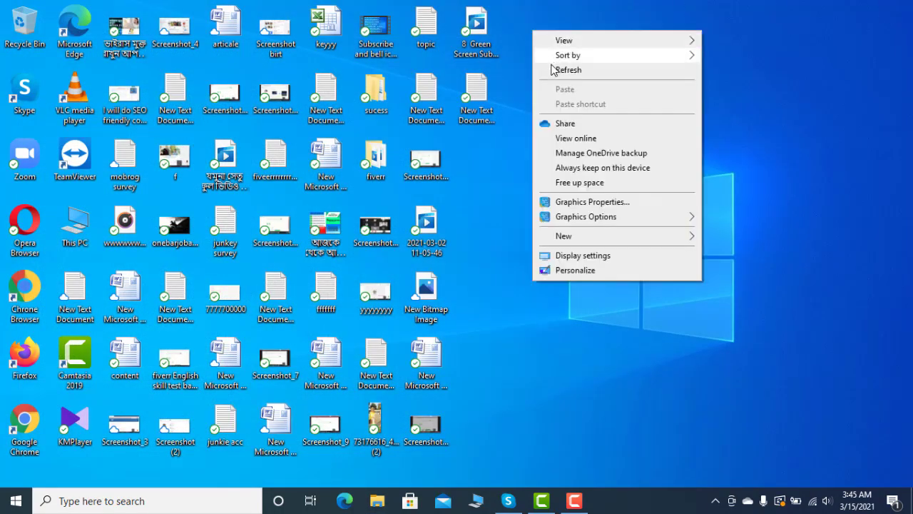
click(552, 66)
right_click(553, 71)
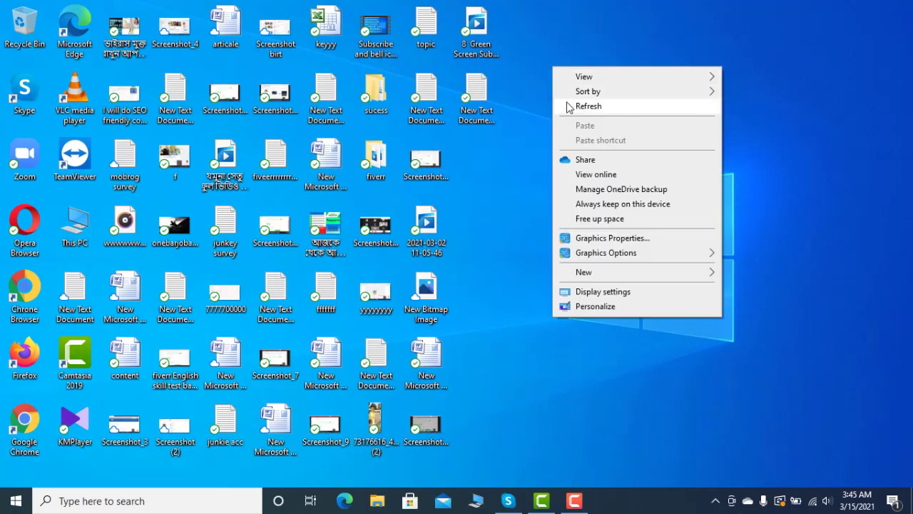
click(567, 105)
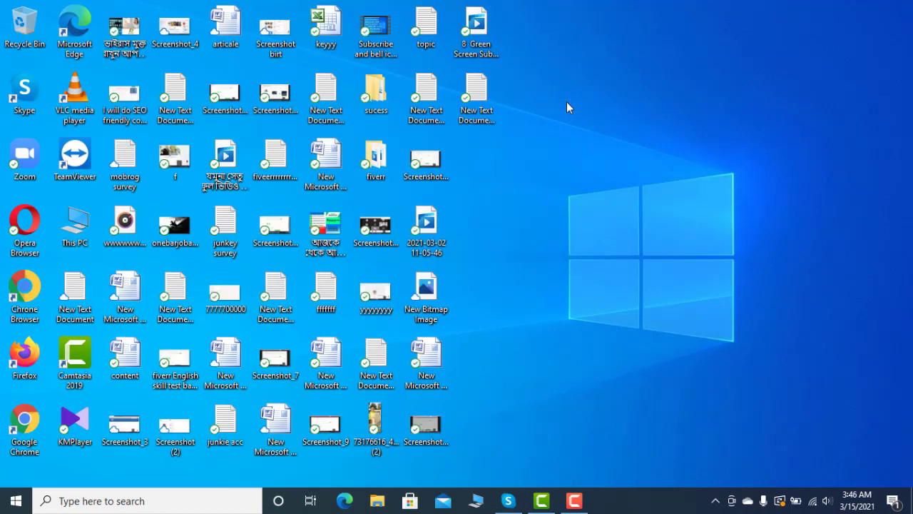
right_click(567, 101)
click(583, 140)
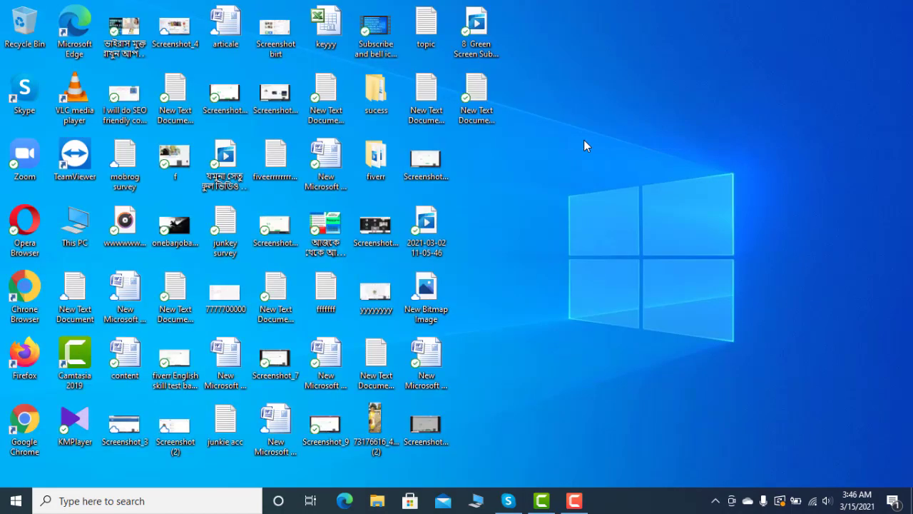
right_click(579, 148)
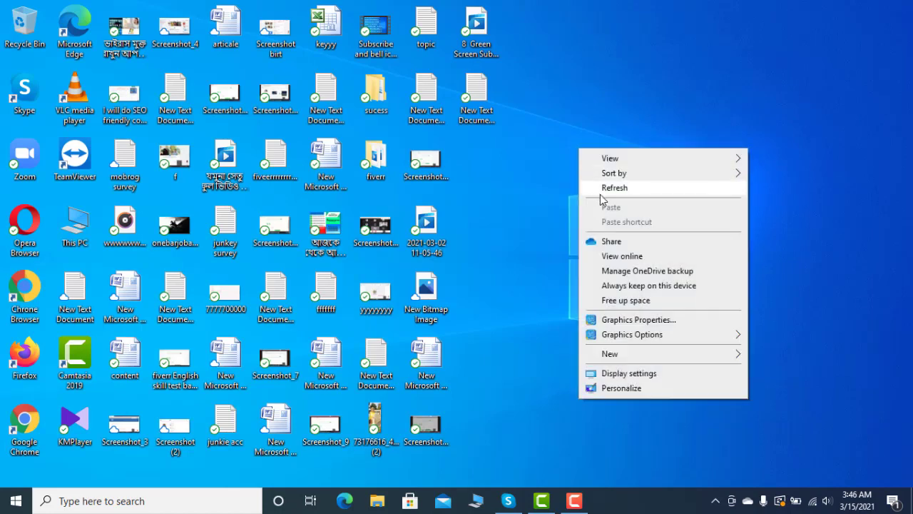
click(600, 190)
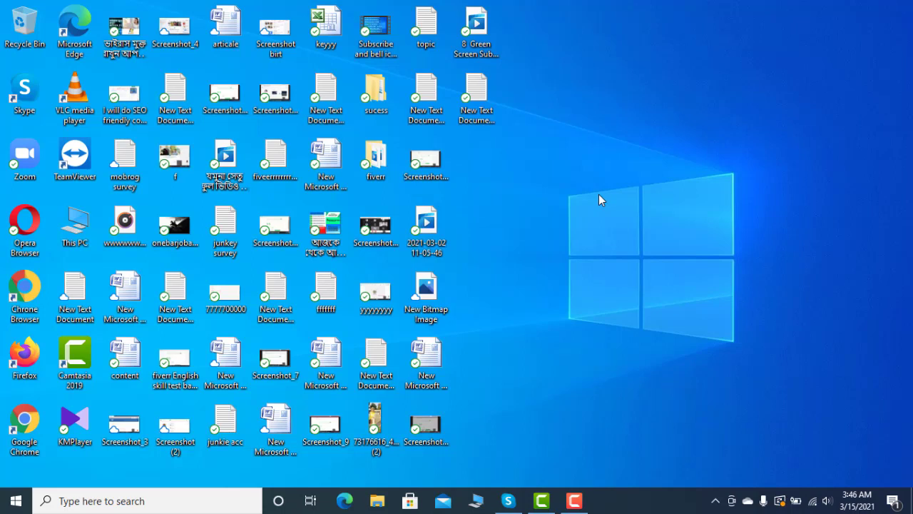
click(574, 501)
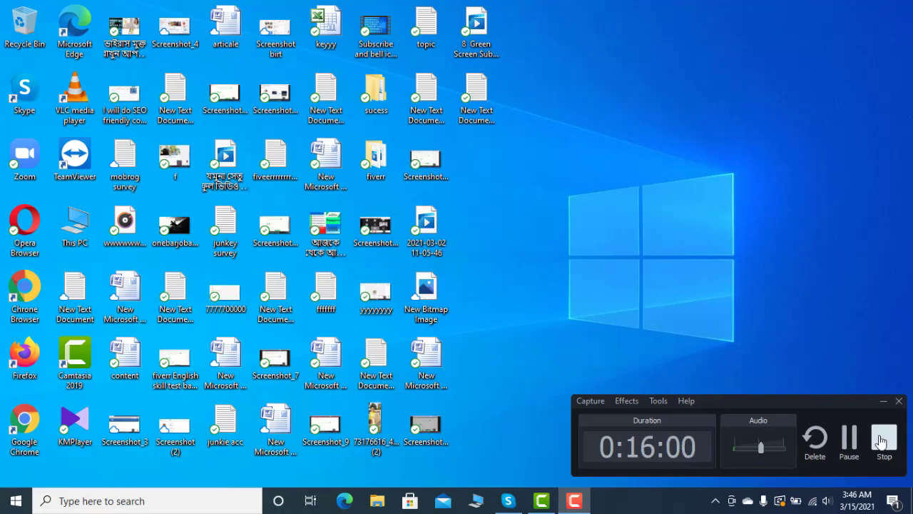
click(882, 440)
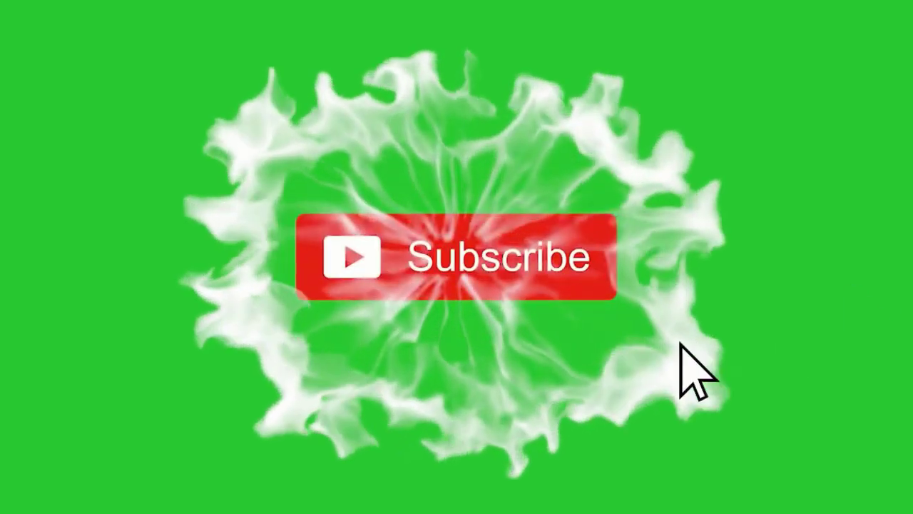